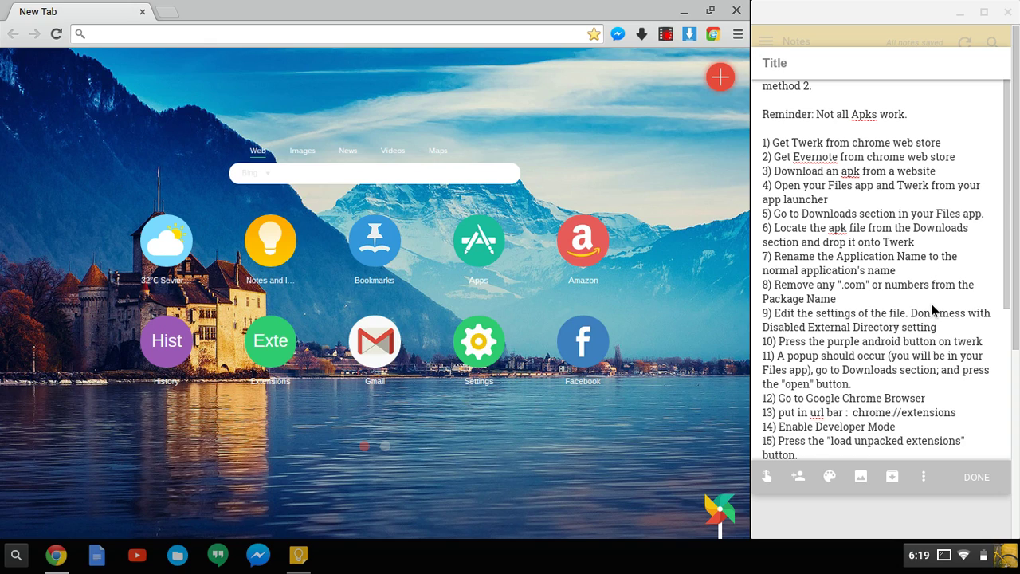
Step: Bring the browser forward and open the Chrome Web Store from a launcher search for 'we'
{"action": "scroll", "coordinate": [934, 310], "scroll_direction": "up", "scroll_amount": 2}
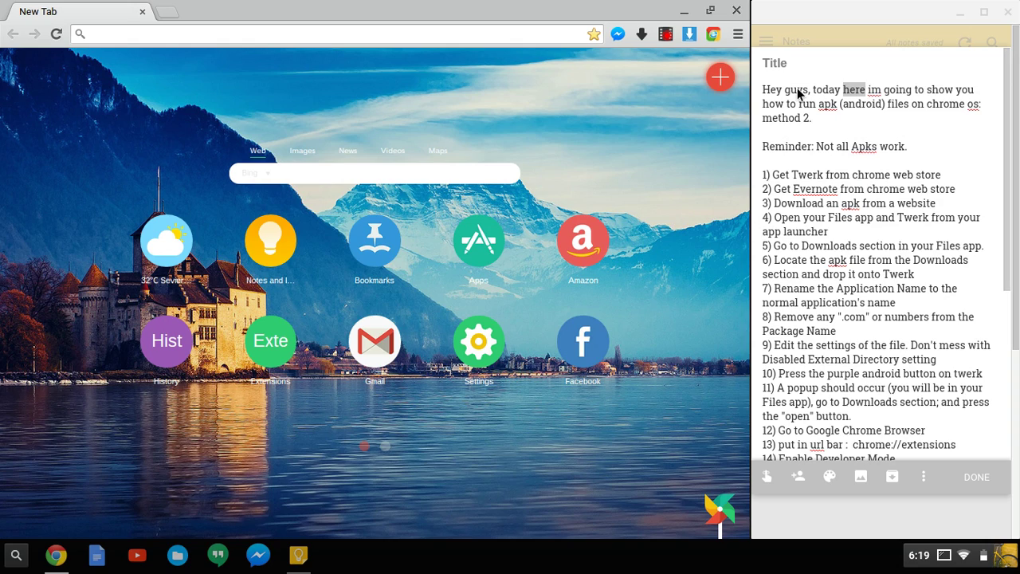
{"action": "left_click", "coordinate": [841, 106]}
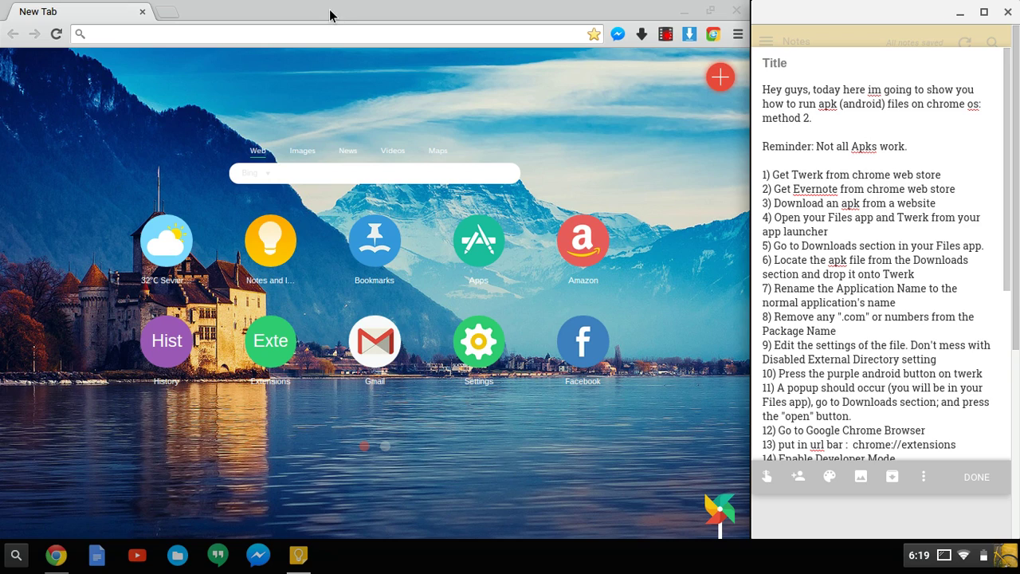
{"action": "left_click", "coordinate": [313, 32]}
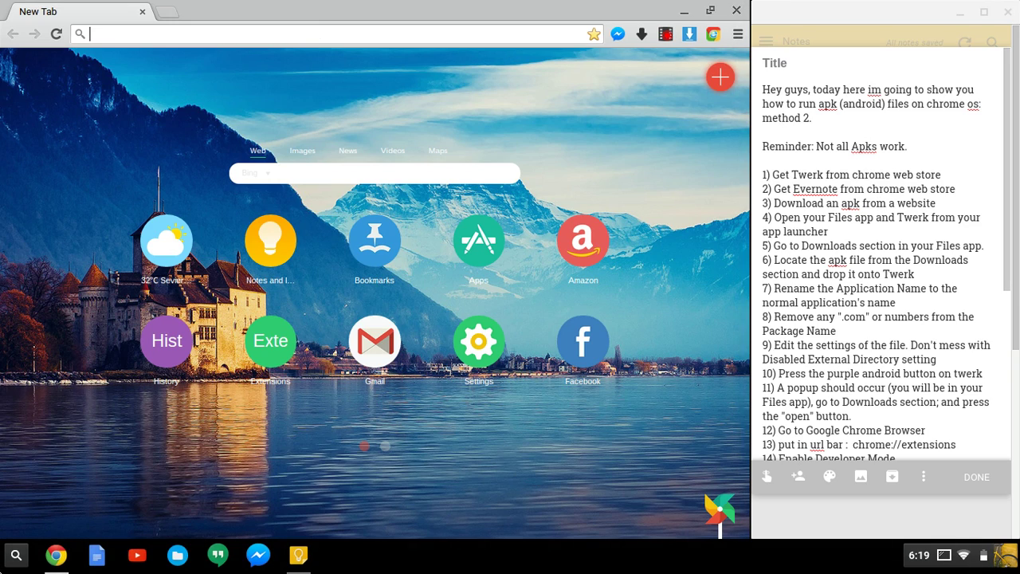
{"action": "left_click", "coordinate": [16, 556]}
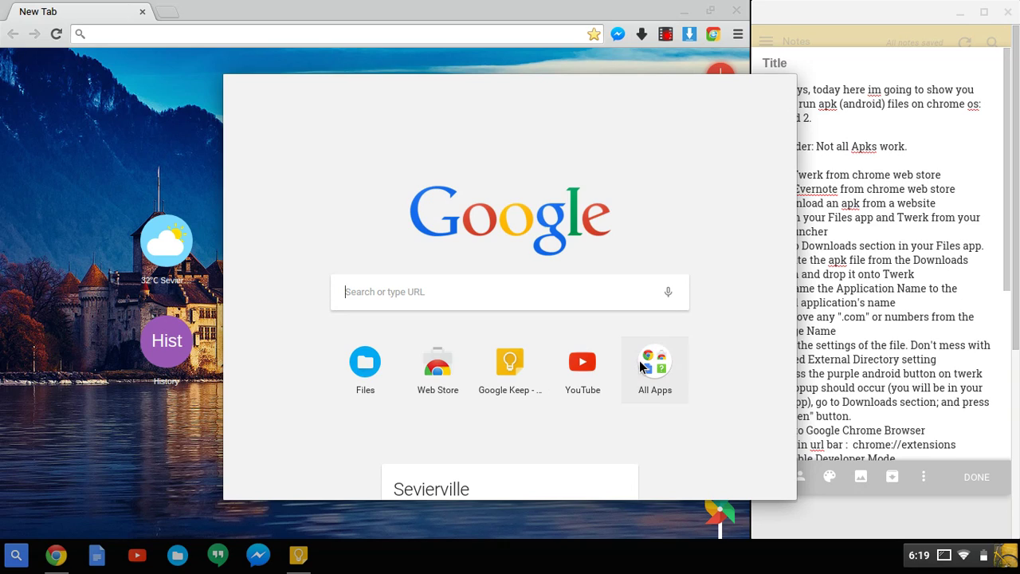
{"action": "type", "text": "we"}
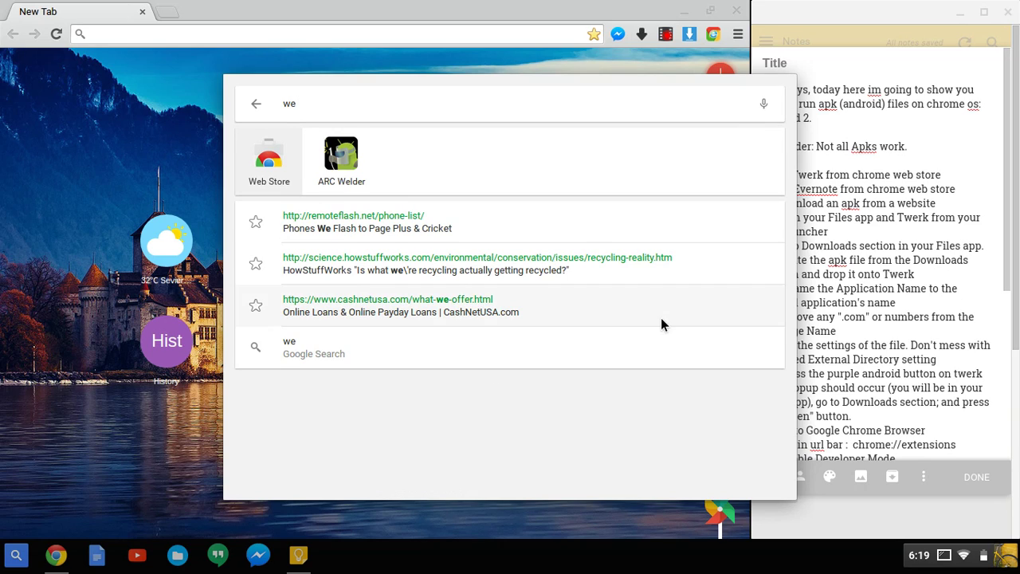
{"action": "left_click", "coordinate": [279, 148]}
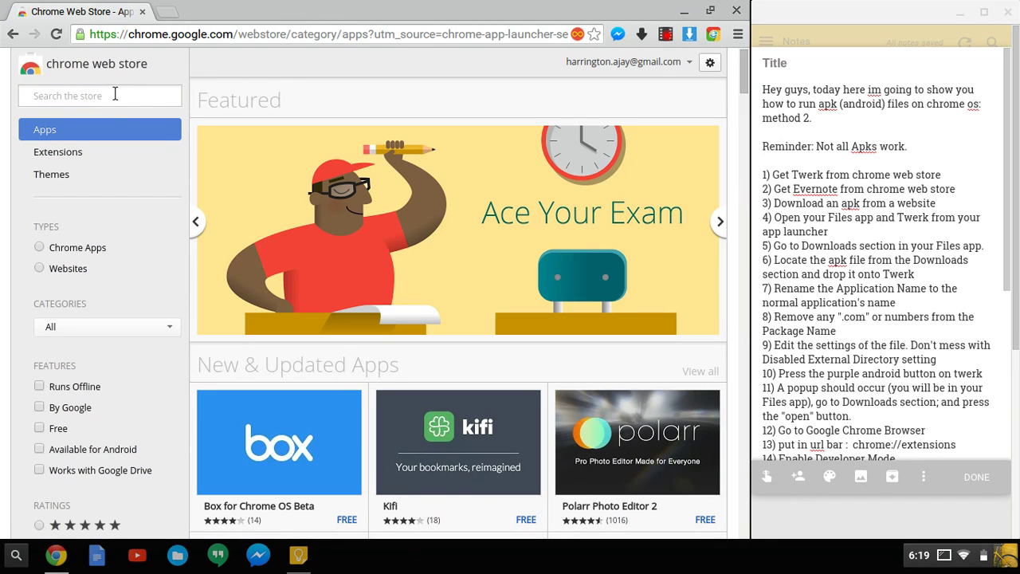
Step: Search the store for 'twerk' and add the Twerk app to Chrome
{"action": "type", "text": "twer"}
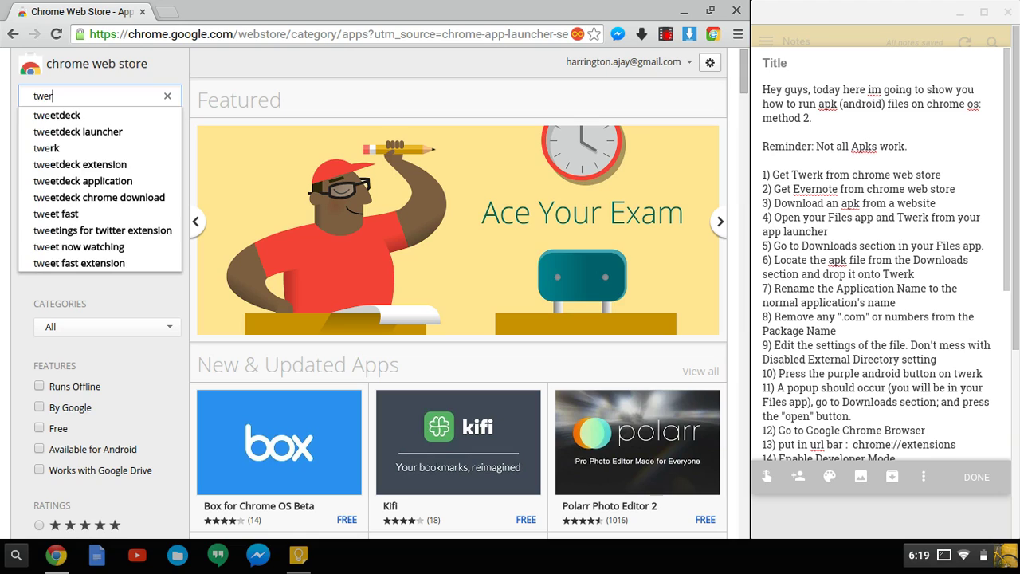
{"action": "type", "text": "k"}
{"action": "key", "text": "Return"}
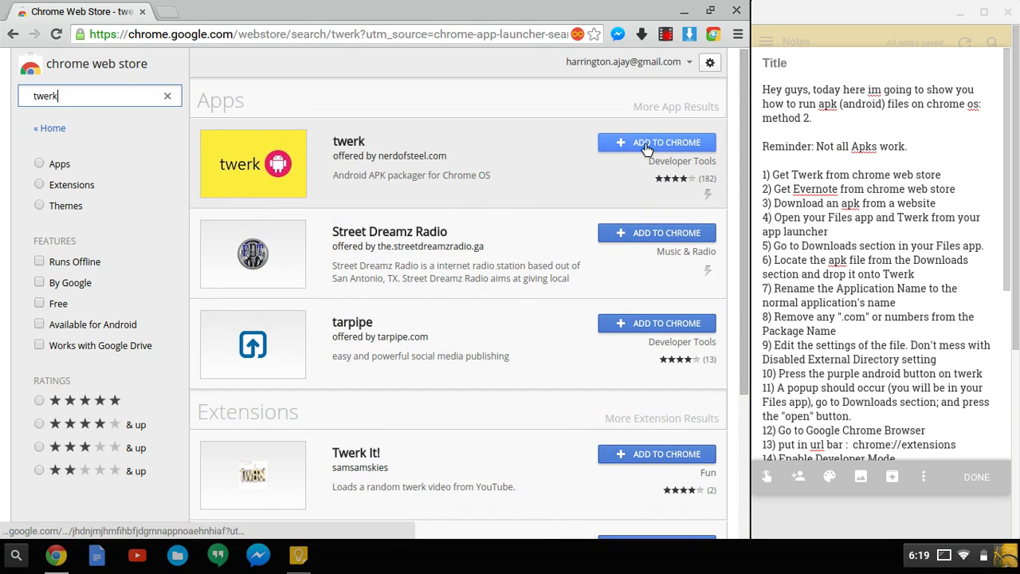
{"action": "left_click", "coordinate": [647, 143]}
{"action": "left_click", "coordinate": [411, 200]}
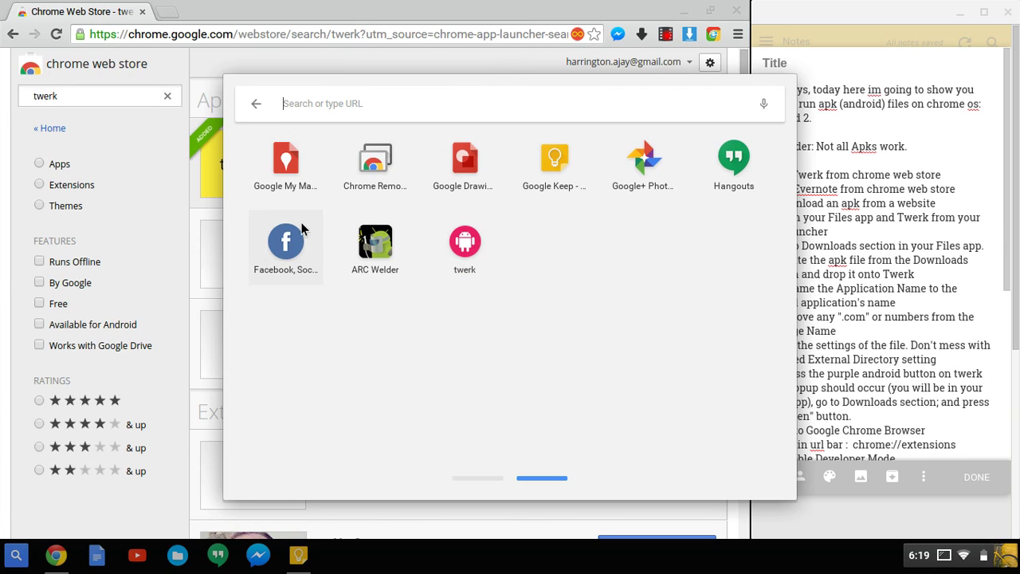
Step: Search the store for 'evernote' and add the Evernote app to Chrome
{"action": "left_click", "coordinate": [76, 94]}
{"action": "key", "text": "BackSpace"}
{"action": "key", "text": "BackSpace"}
{"action": "key", "text": "BackSpace"}
{"action": "key", "text": "BackSpace"}
{"action": "key", "text": "BackSpace"}
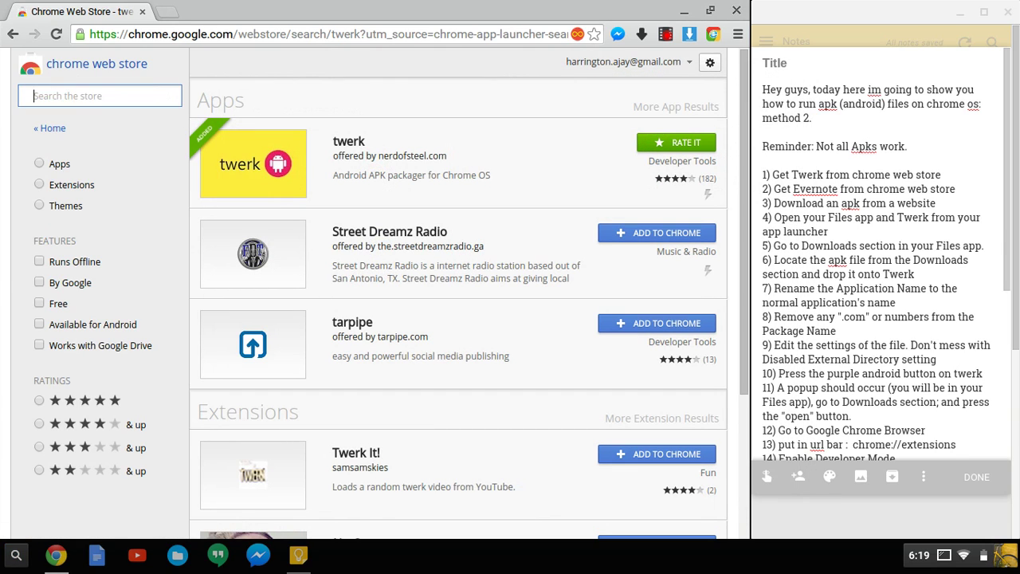
{"action": "type", "text": "ever"}
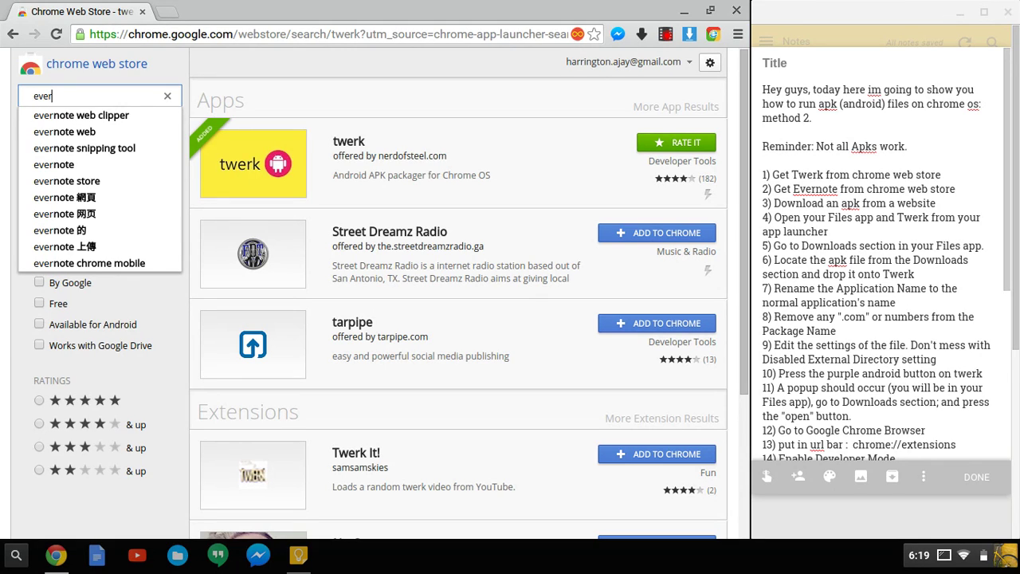
{"action": "type", "text": "note"}
{"action": "key", "text": "Return"}
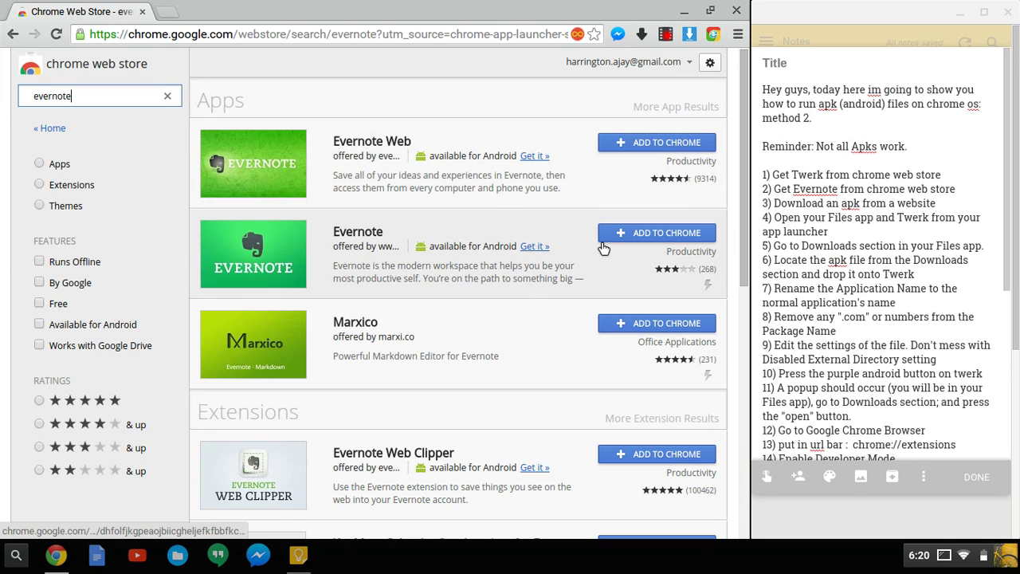
{"action": "left_click", "coordinate": [602, 243]}
{"action": "left_click", "coordinate": [408, 256]}
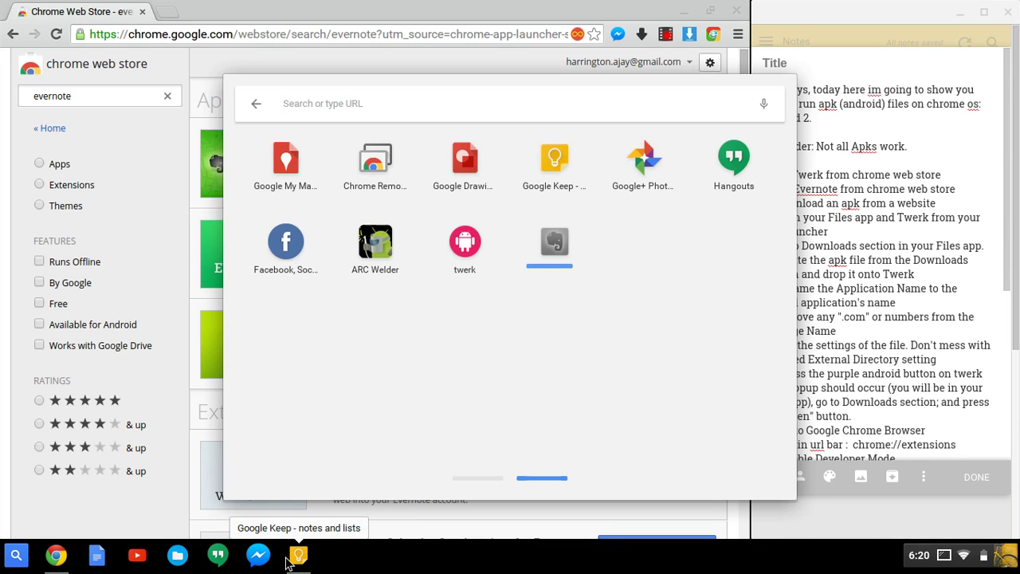
{"action": "left_click", "coordinate": [952, 329]}
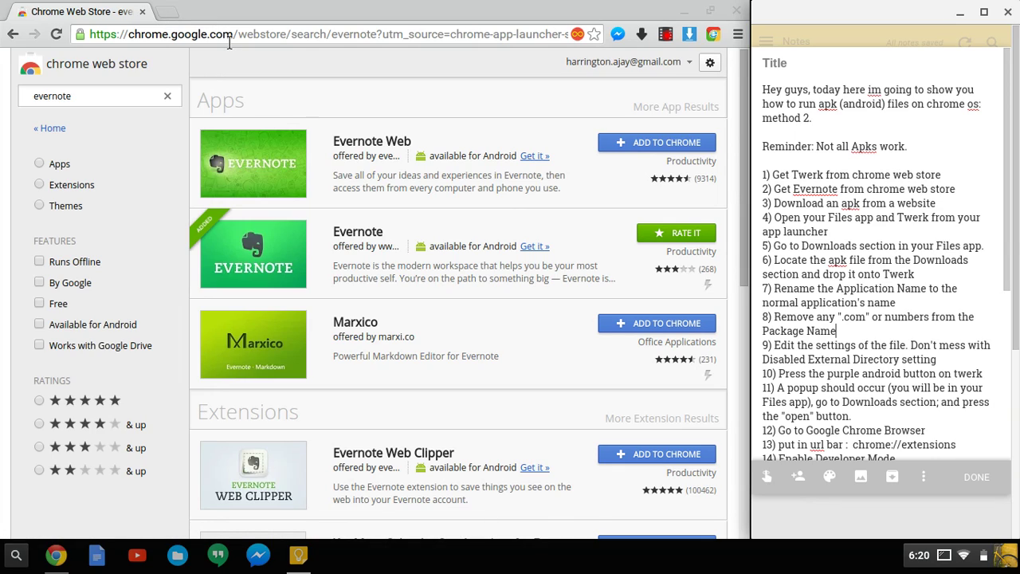
Step: Search the web from the omnibox for 'smash hit apk'
{"action": "left_click", "coordinate": [229, 43]}
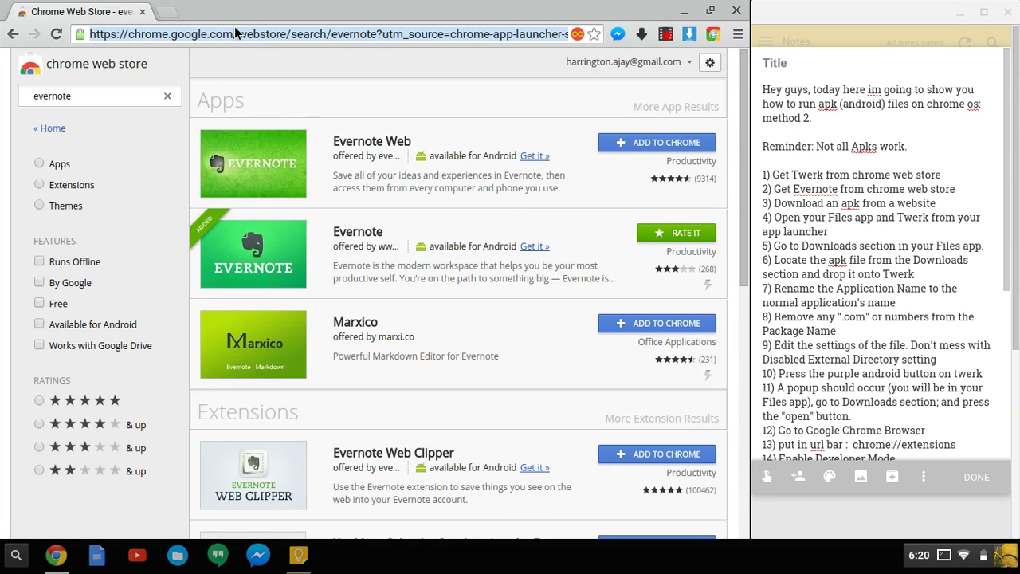
{"action": "key", "text": "BackSpace"}
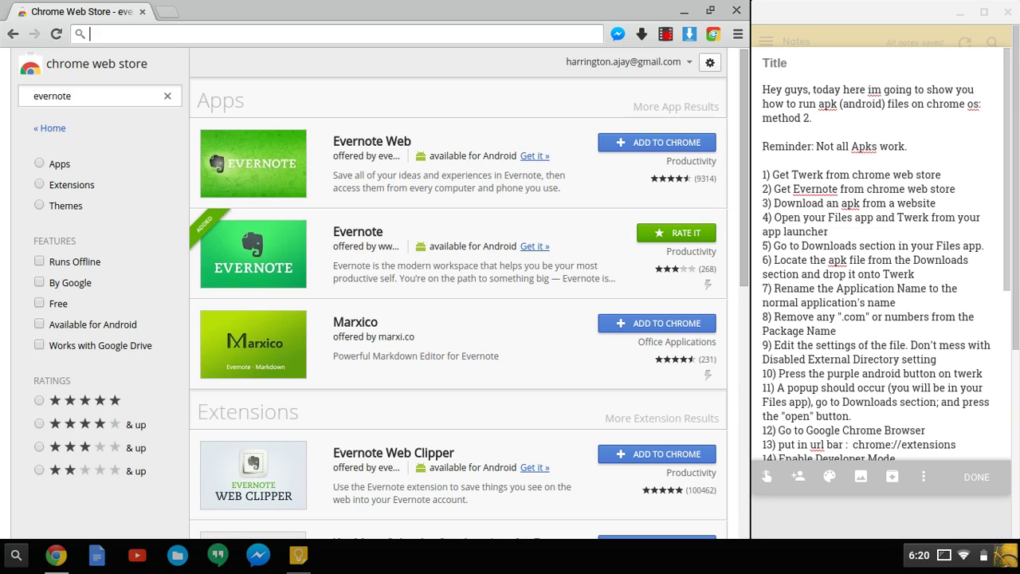
{"action": "type", "text": "smash"}
{"action": "key", "text": "BackSpace"}
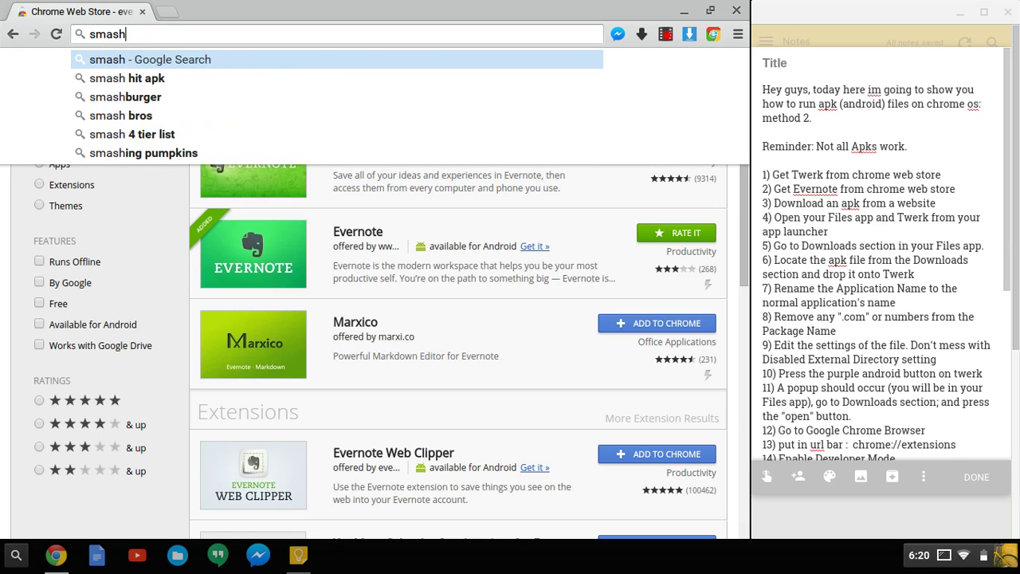
{"action": "type", "text": "ho"}
{"action": "key", "text": "BackSpace"}
{"action": "type", "text": "it"}
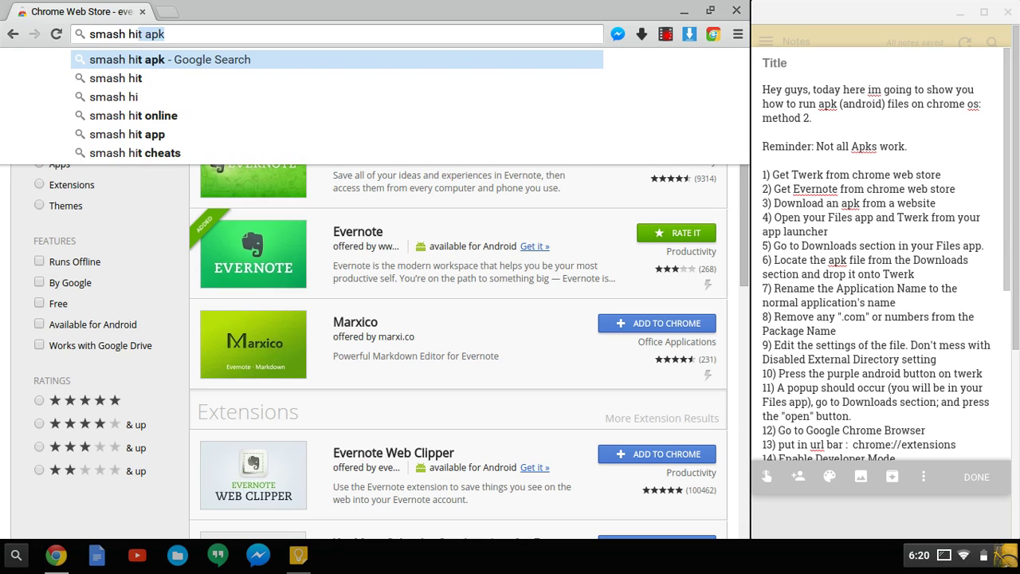
{"action": "type", "text": " apk"}
{"action": "key", "text": "Return"}
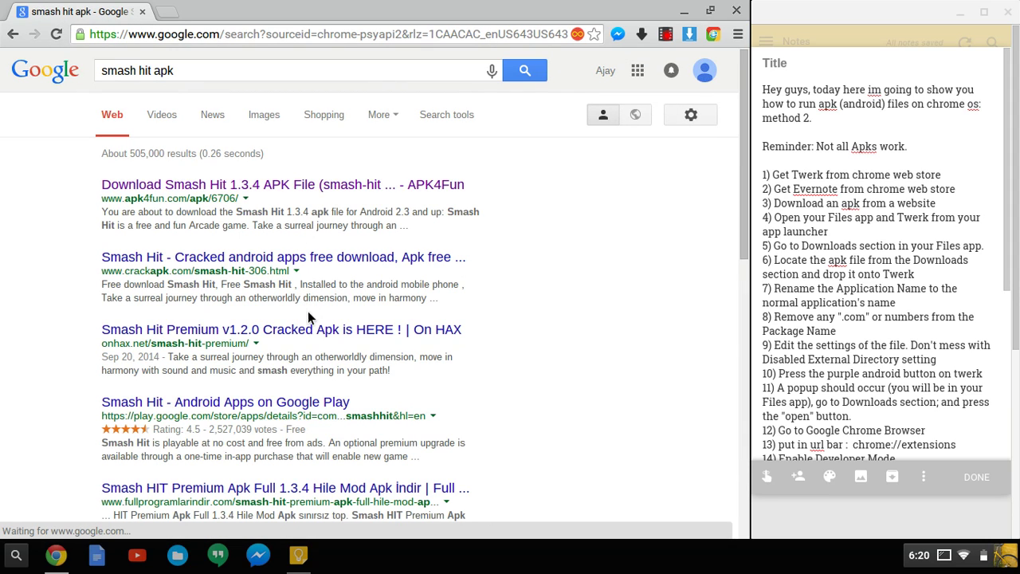
Step: Download the Smash Hit 1.3.4 APK from the APK4Fun mirror and check its progress
{"action": "left_click", "coordinate": [335, 185]}
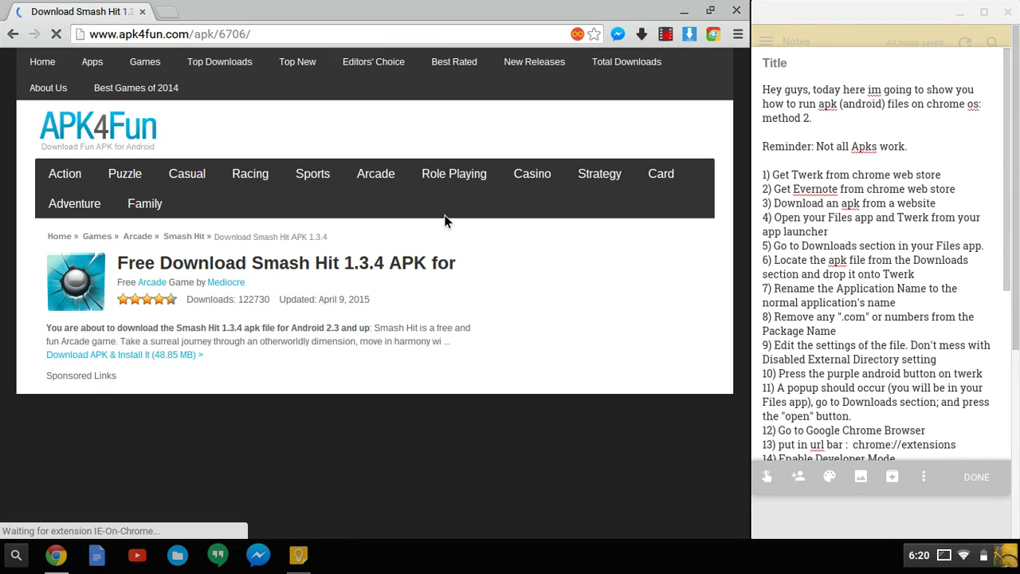
{"action": "scroll", "coordinate": [152, 351], "scroll_direction": "down", "scroll_amount": 4}
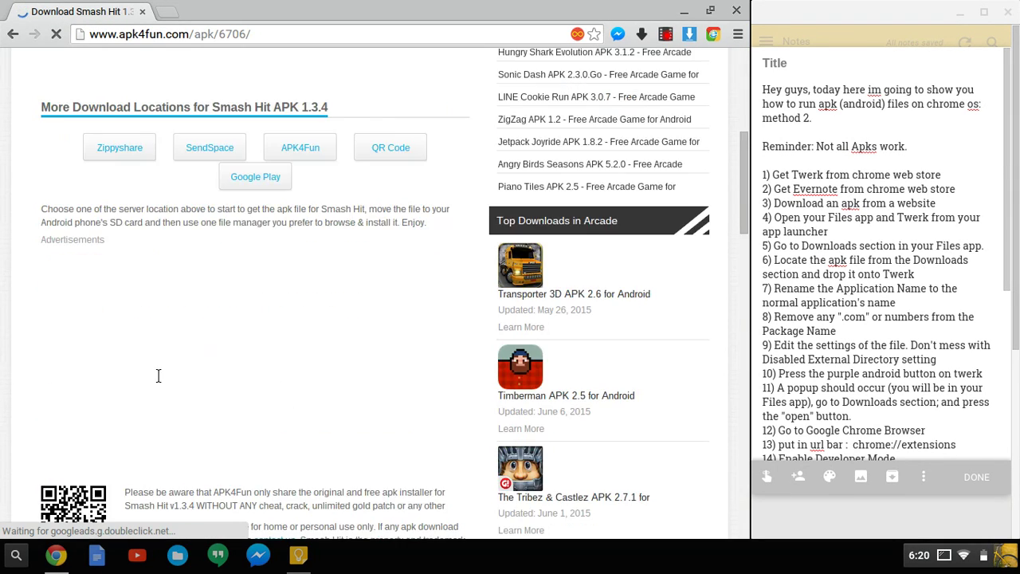
{"action": "scroll", "coordinate": [157, 375], "scroll_direction": "down", "scroll_amount": 5}
{"action": "scroll", "coordinate": [253, 271], "scroll_direction": "up", "scroll_amount": 10}
{"action": "scroll", "coordinate": [216, 375], "scroll_direction": "down", "scroll_amount": 1}
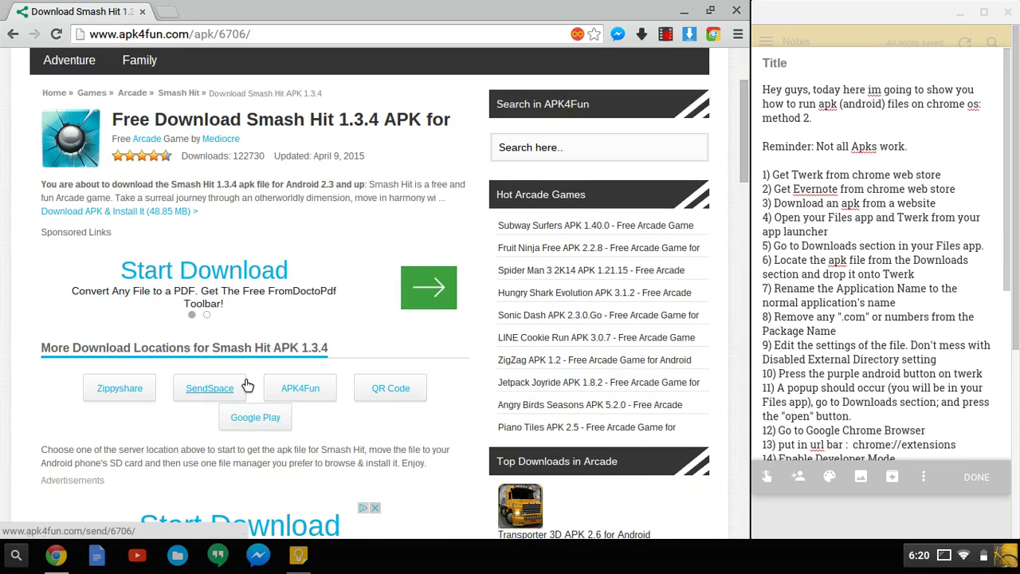
{"action": "left_click", "coordinate": [299, 388]}
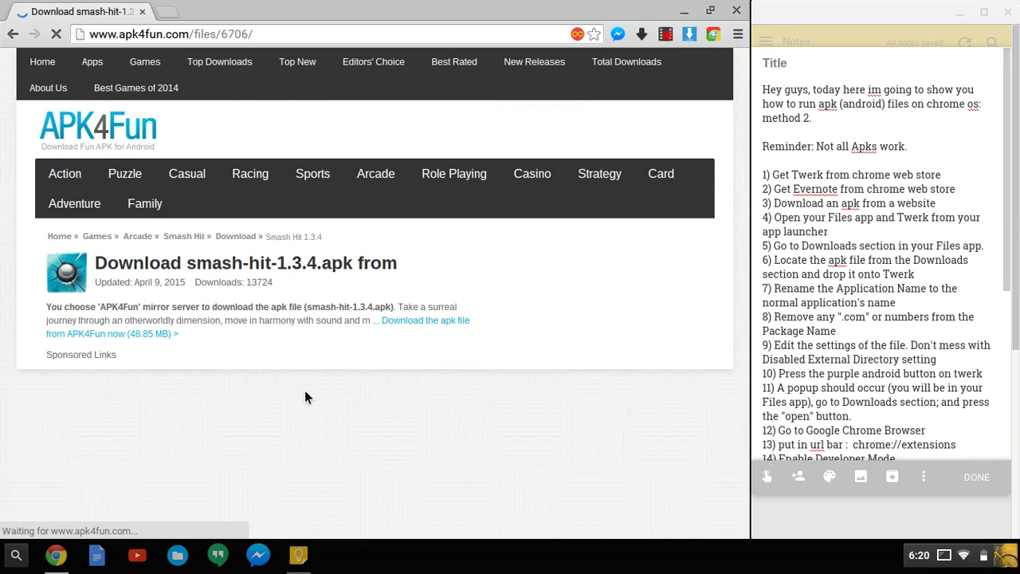
{"action": "scroll", "coordinate": [231, 374], "scroll_direction": "down", "scroll_amount": 1}
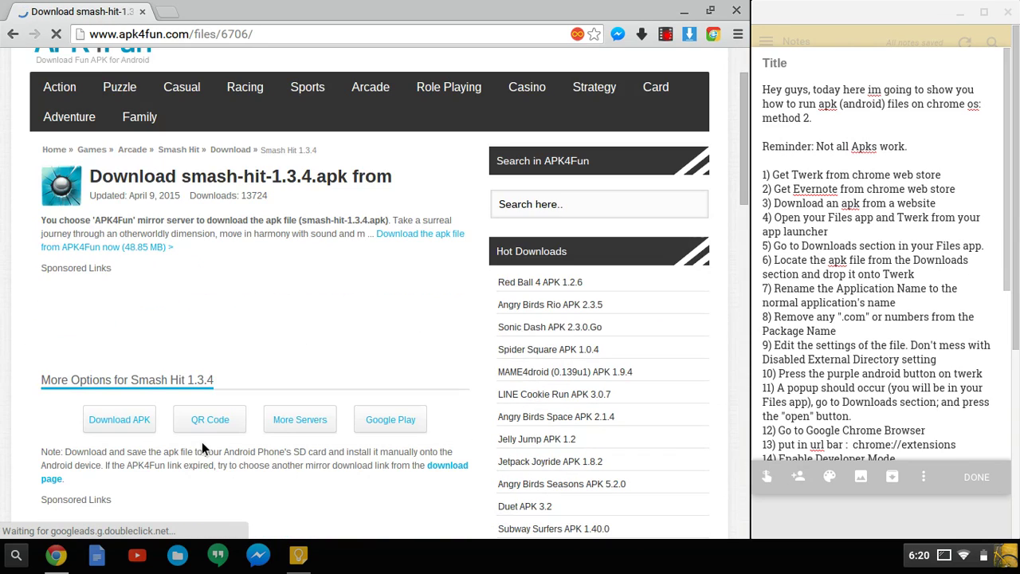
{"action": "left_click", "coordinate": [132, 429]}
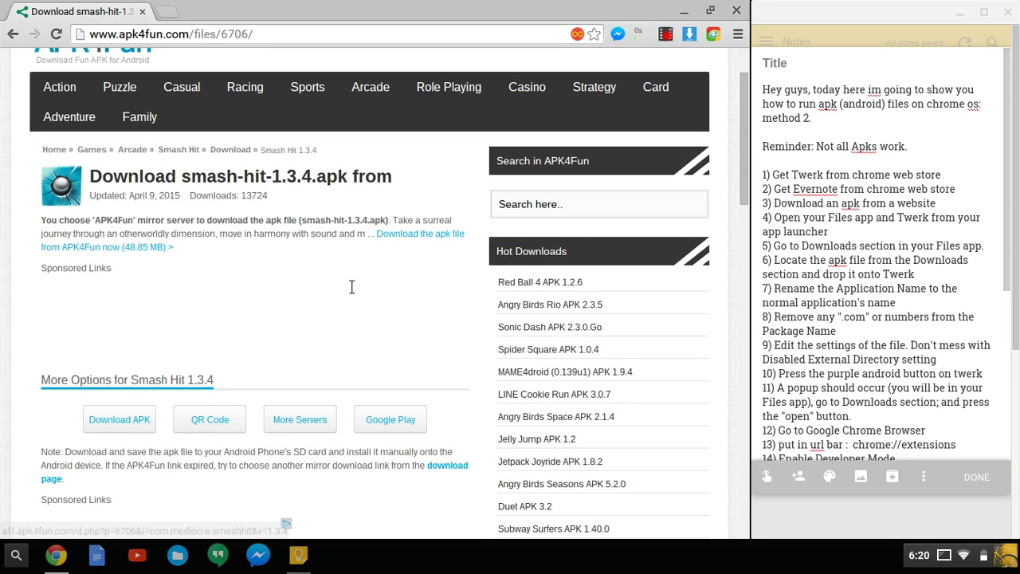
{"action": "left_click", "coordinate": [640, 35]}
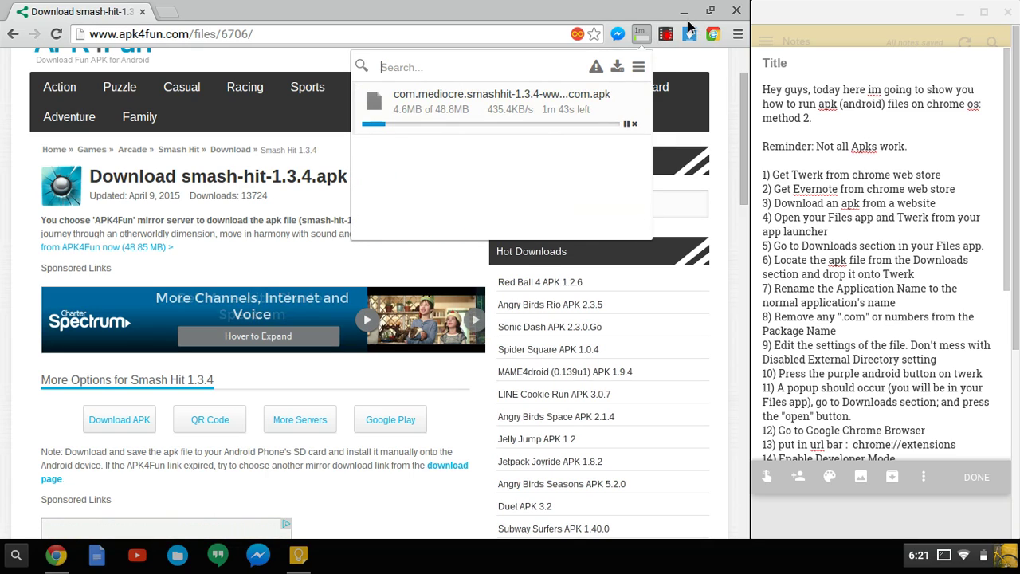
{"action": "left_click", "coordinate": [630, 17]}
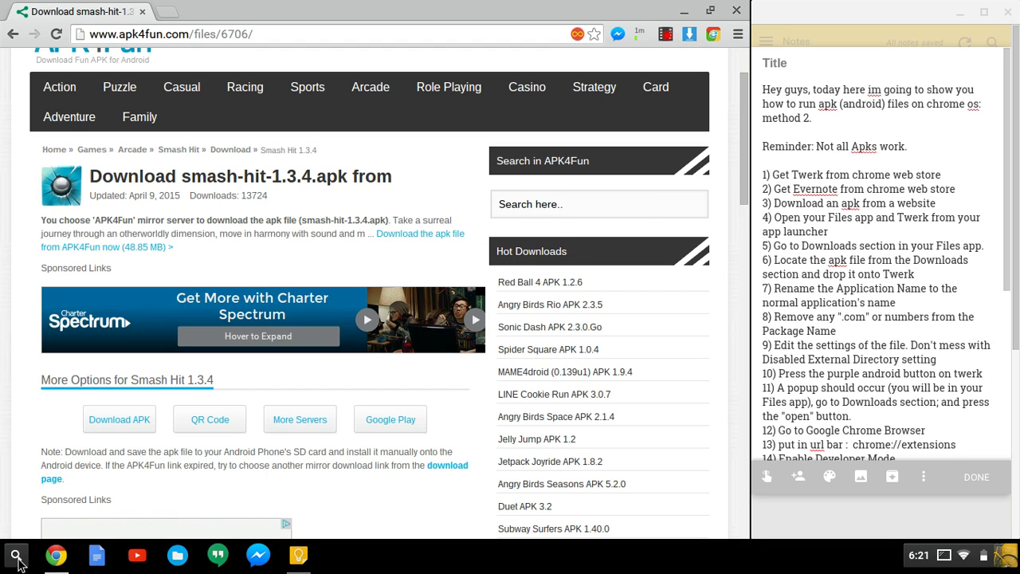
Step: Launch the Twerk app from a launcher search for 'twer'
{"action": "left_click", "coordinate": [15, 556]}
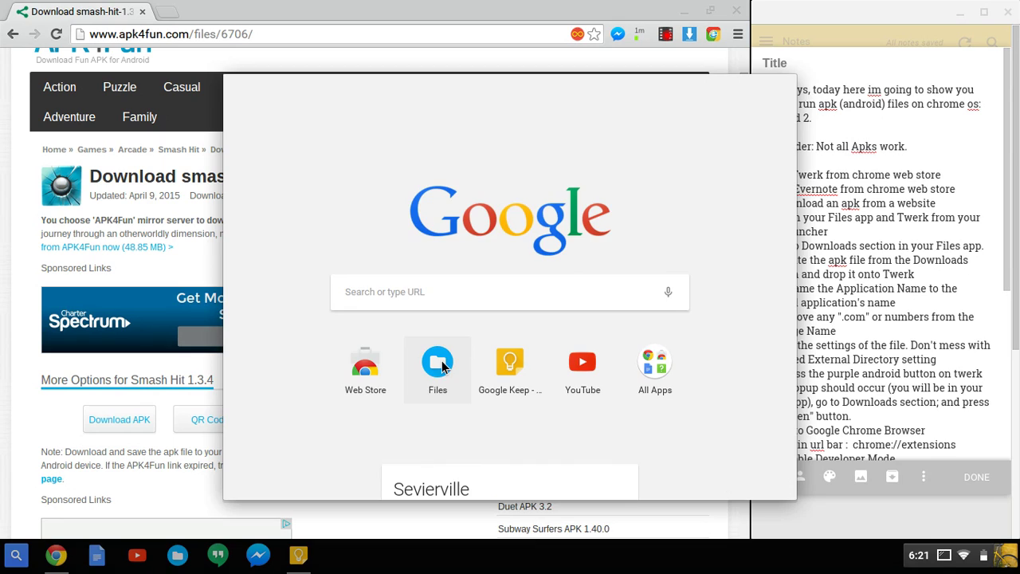
{"action": "key", "text": "Escape"}
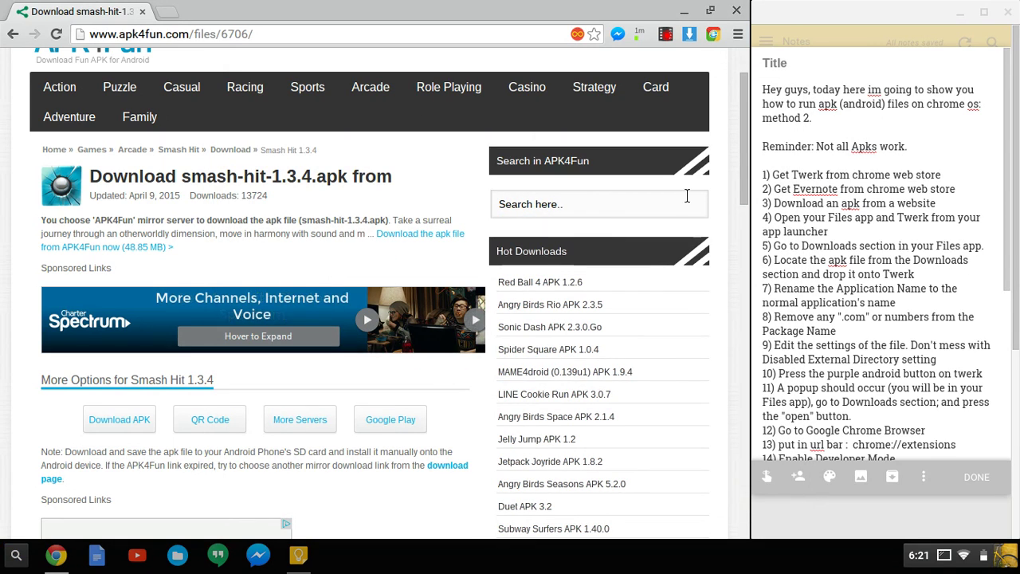
{"action": "left_click", "coordinate": [14, 566]}
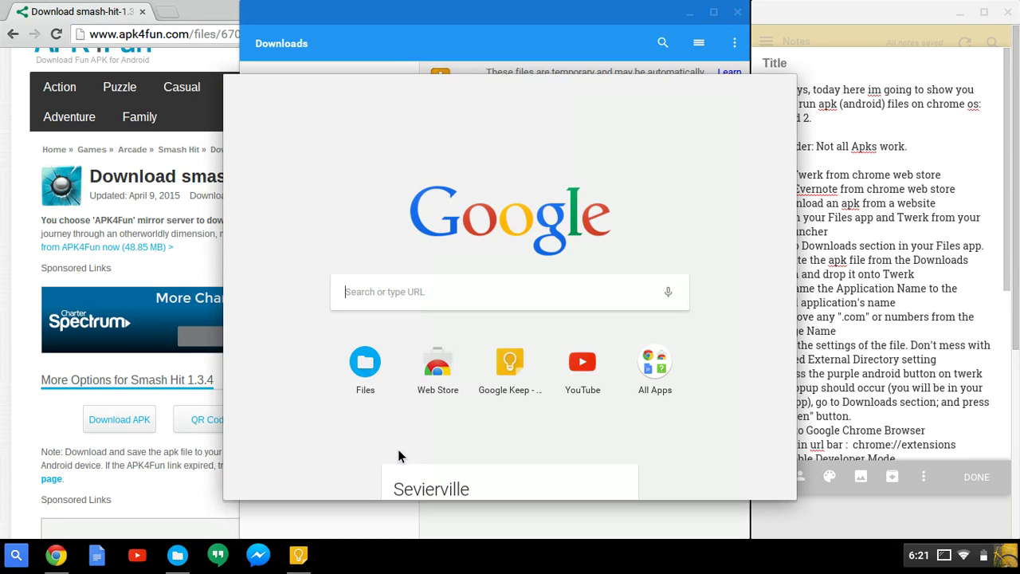
{"action": "type", "text": "twer"}
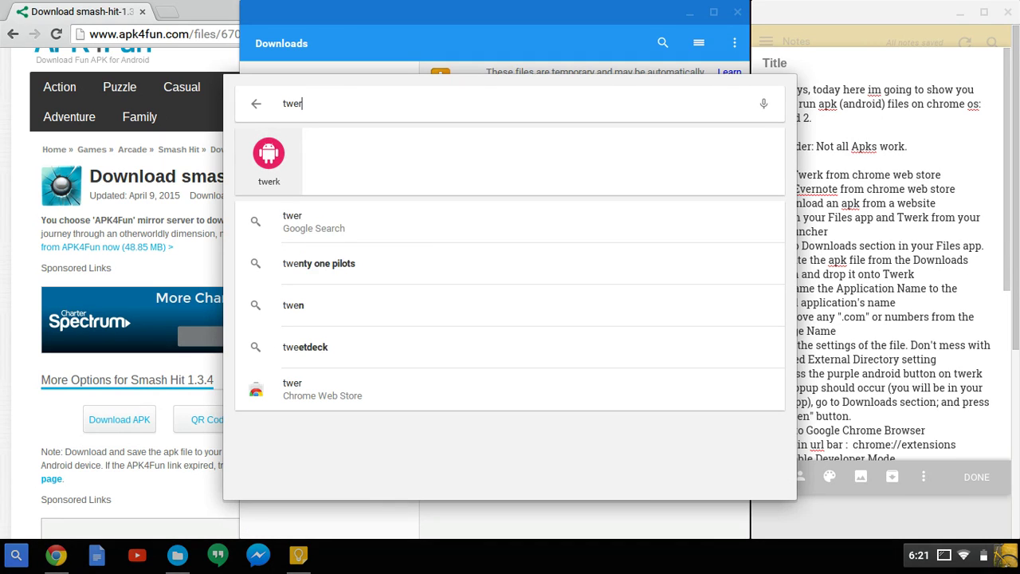
{"action": "key", "text": "Return"}
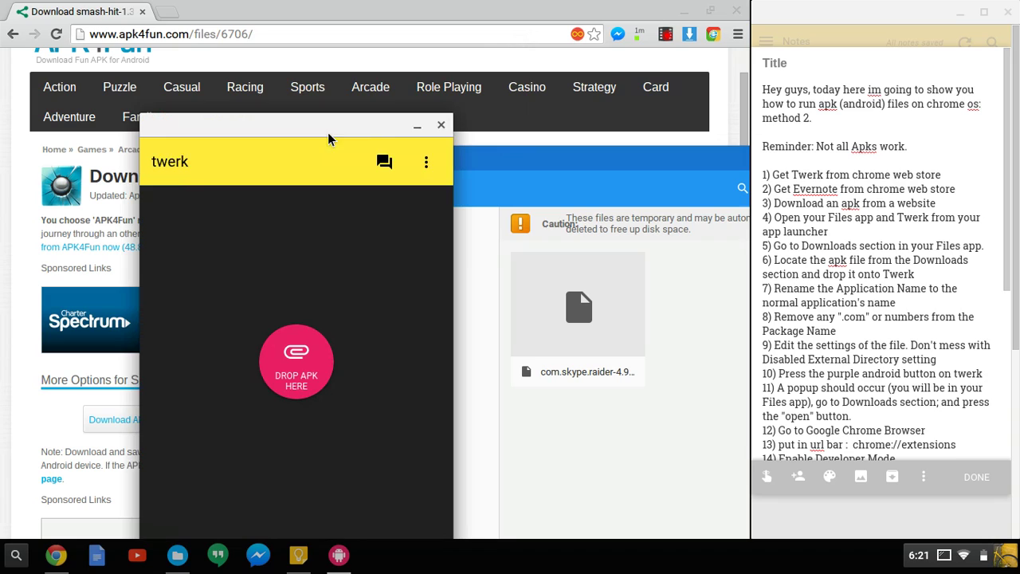
Step: Confirm the Smash Hit APK finished downloading, then close Chrome
{"action": "left_click", "coordinate": [643, 33]}
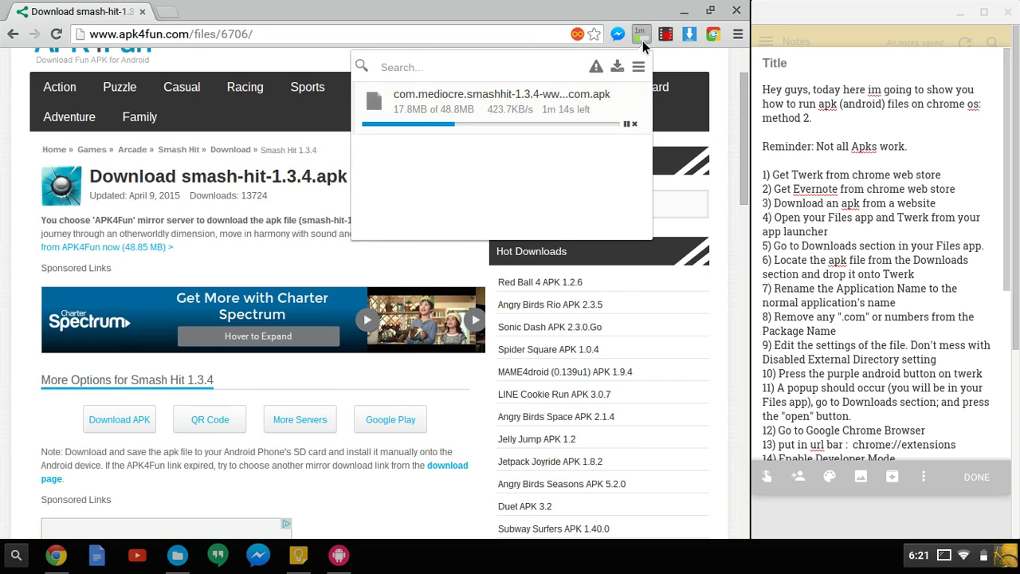
{"action": "left_click", "coordinate": [642, 37]}
{"action": "left_click", "coordinate": [665, 34]}
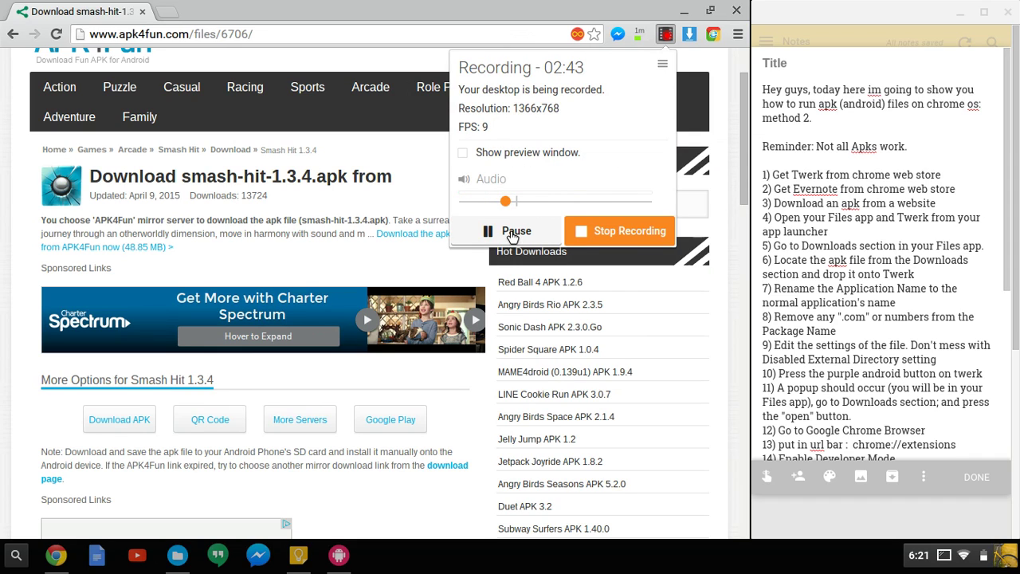
{"action": "scroll", "coordinate": [527, 218], "scroll_direction": "up", "scroll_amount": 2}
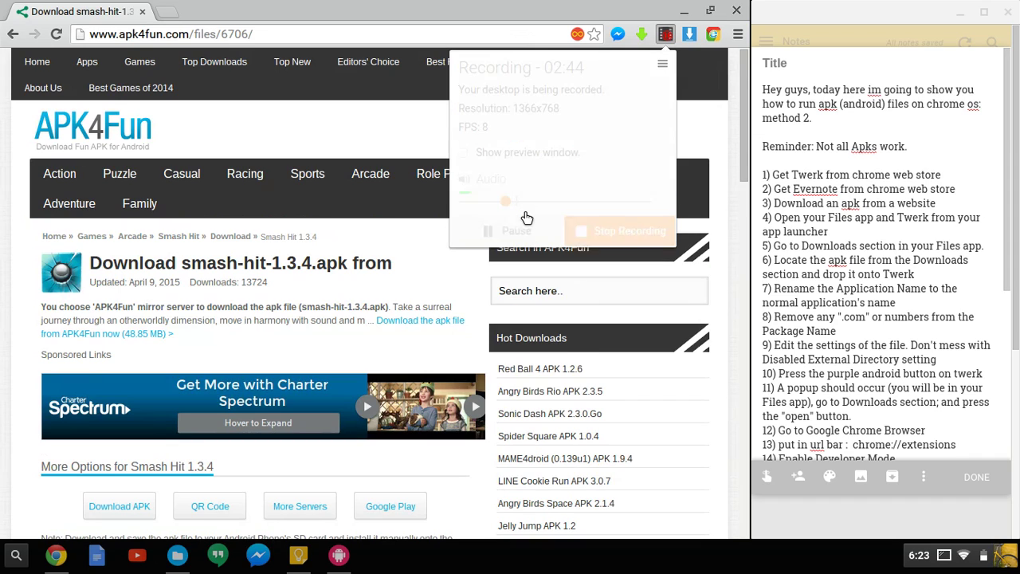
{"action": "left_click", "coordinate": [744, 205]}
{"action": "left_click_drag", "start_coordinate": [744, 204], "coordinate": [745, 87]}
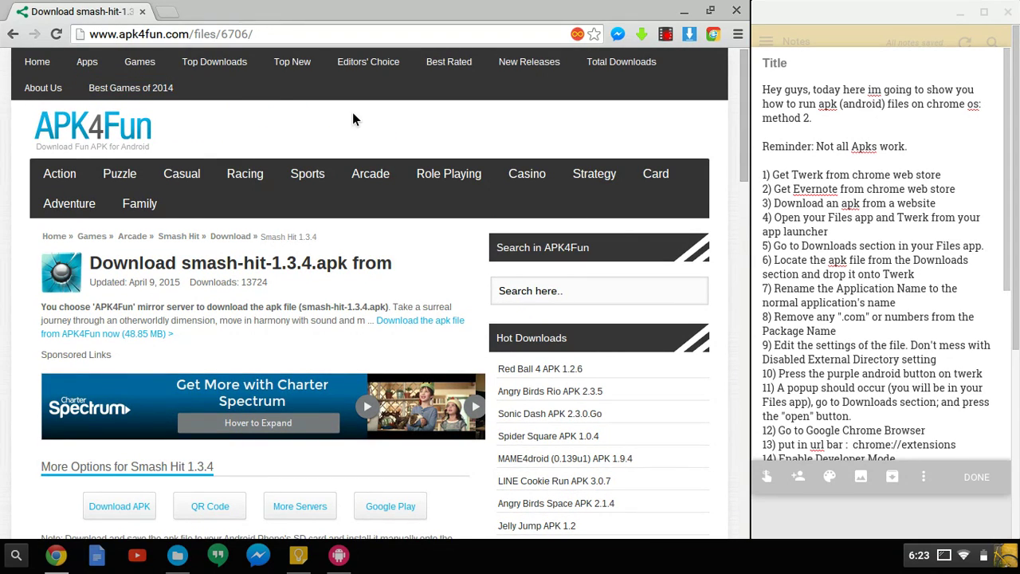
{"action": "left_click", "coordinate": [642, 34]}
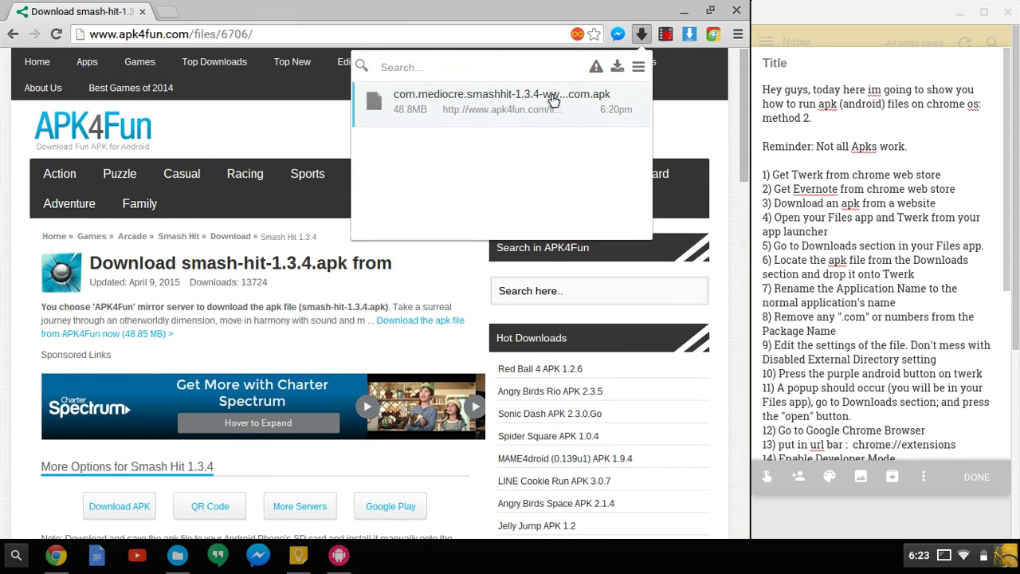
{"action": "left_click", "coordinate": [737, 11]}
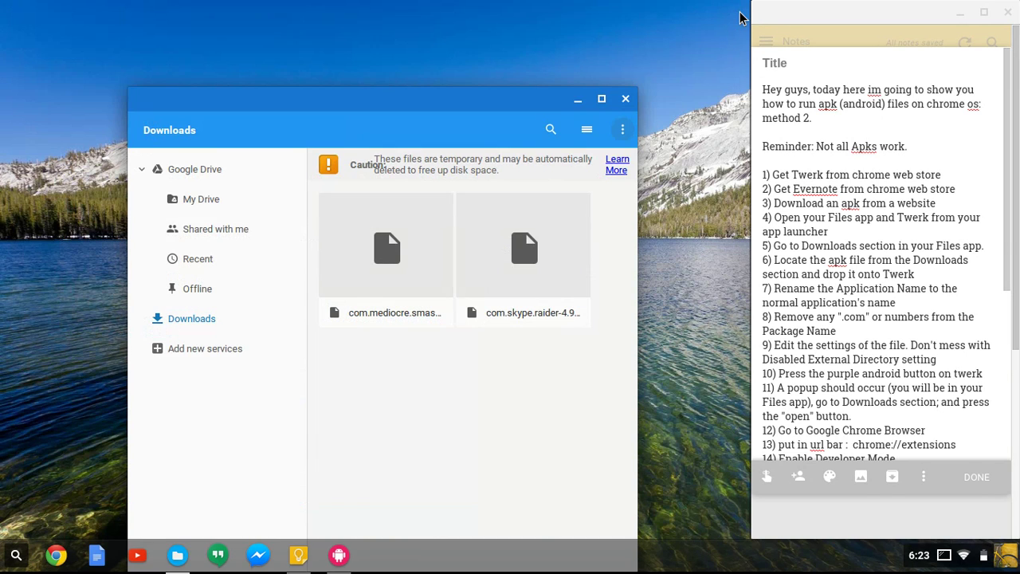
Step: Arrange the Downloads and notes windows, keeping the Smash Hit APK's original file name
{"action": "mouse_move", "coordinate": [420, 114]}
{"action": "left_mouse_down"}
{"action": "mouse_move", "coordinate": [400, 88]}
{"action": "mouse_move", "coordinate": [391, 30]}
{"action": "left_mouse_up"}
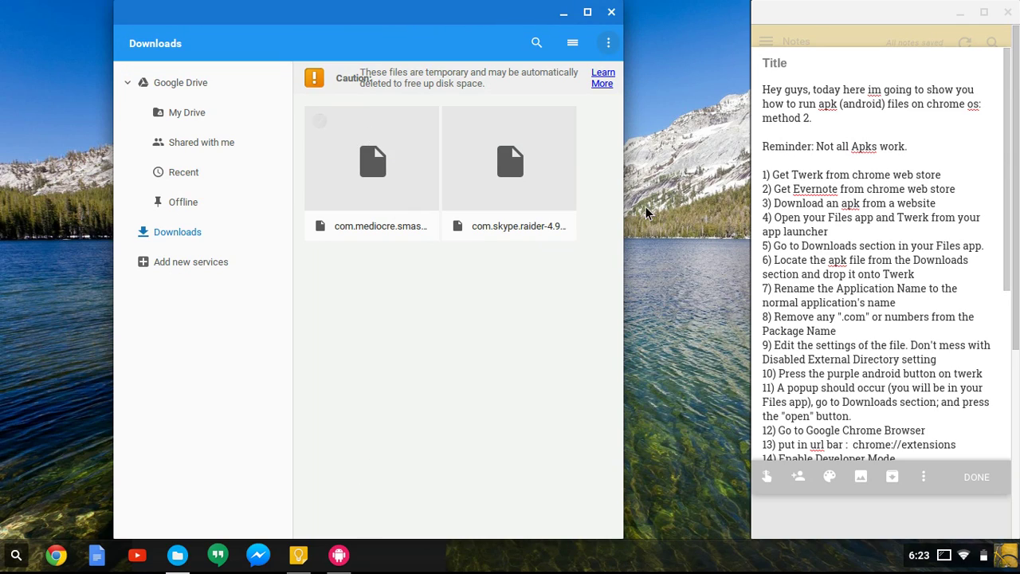
{"action": "mouse_move", "coordinate": [386, 259]}
{"action": "right_click", "coordinate": [404, 231]}
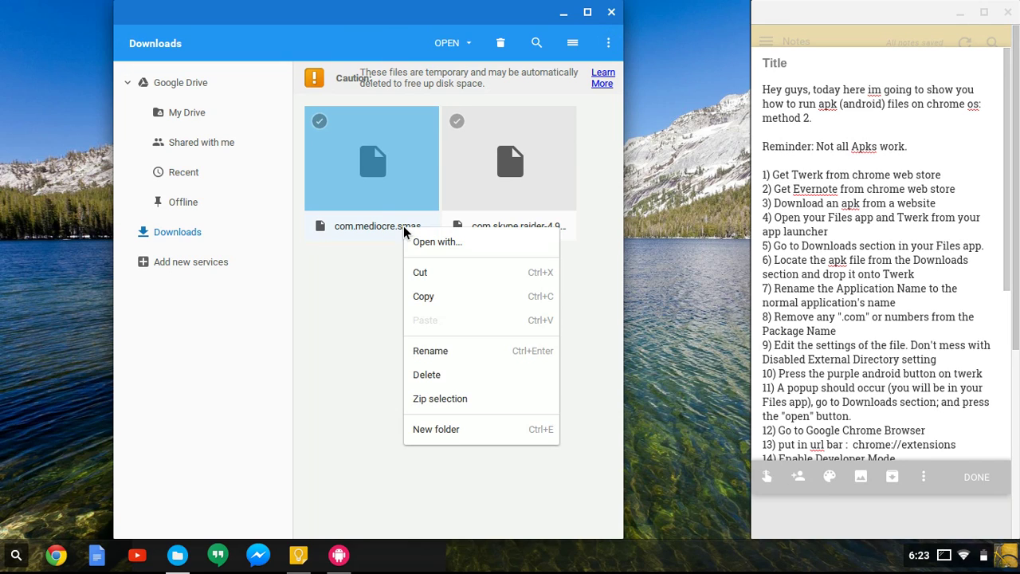
{"action": "left_click", "coordinate": [458, 354]}
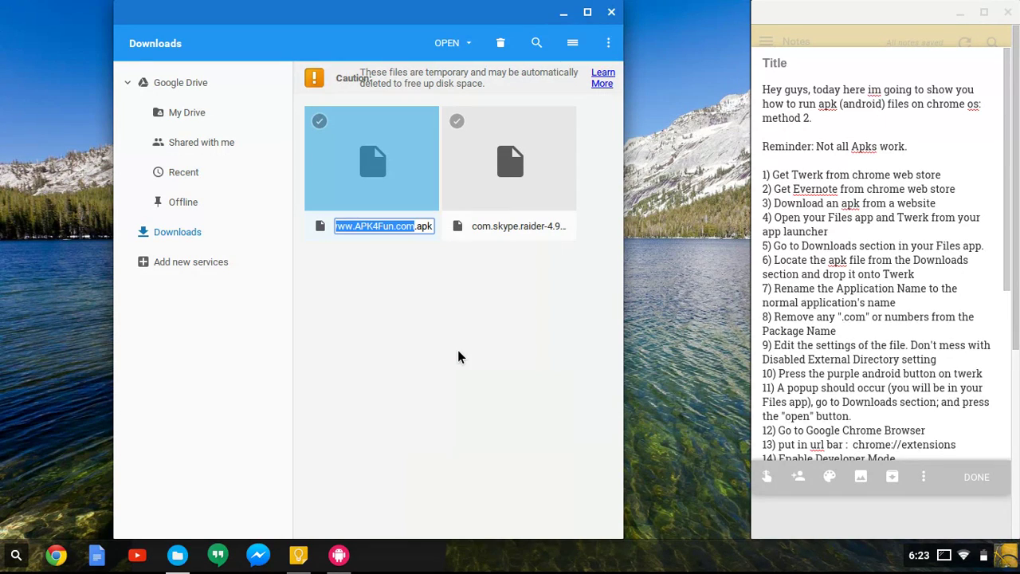
{"action": "left_click", "coordinate": [429, 306]}
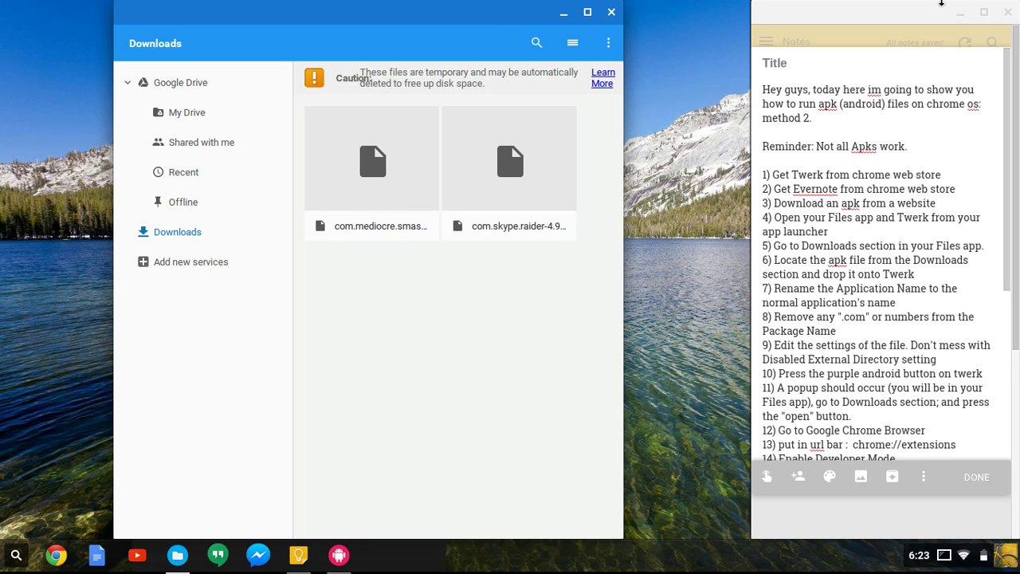
{"action": "left_click_drag", "start_coordinate": [941, 3], "coordinate": [759, 544]}
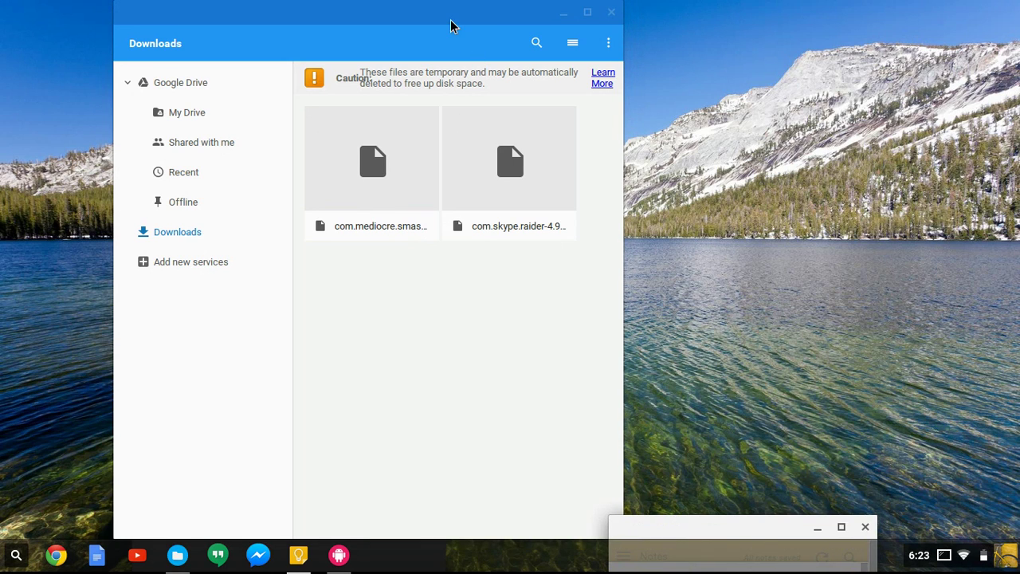
{"action": "left_click_drag", "start_coordinate": [450, 26], "coordinate": [891, 26]}
Step: Drop the Smash Hit APK from Downloads onto Twerk, loading package com.mediocre.smashhit
{"action": "left_click_drag", "start_coordinate": [251, 135], "coordinate": [197, 28]}
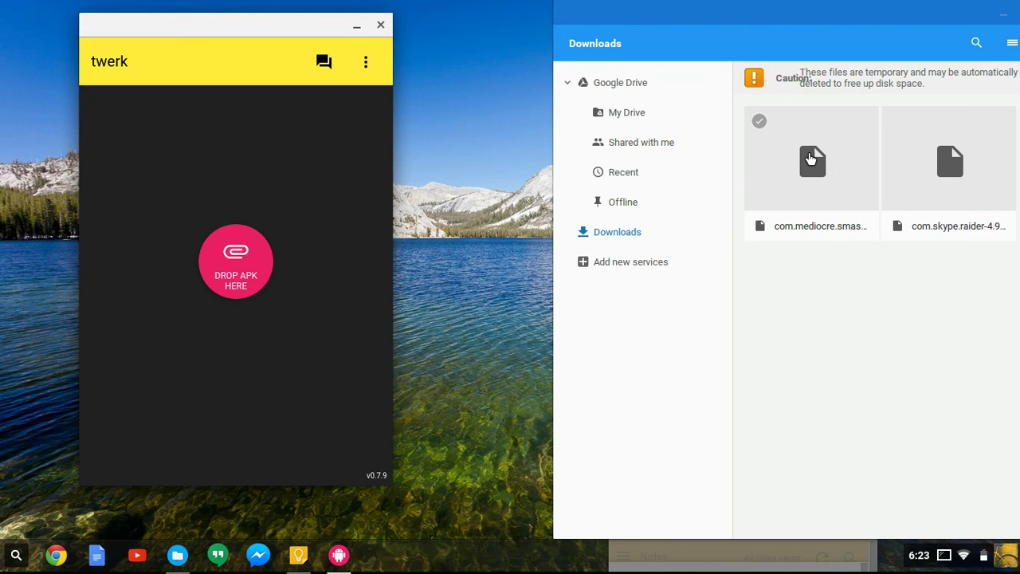
{"action": "mouse_move", "coordinate": [810, 158]}
{"action": "left_mouse_down"}
{"action": "mouse_move", "coordinate": [780, 258]}
{"action": "mouse_move", "coordinate": [701, 321]}
{"action": "mouse_move", "coordinate": [481, 312]}
{"action": "mouse_move", "coordinate": [417, 289]}
{"action": "mouse_move", "coordinate": [215, 262]}
{"action": "mouse_move", "coordinate": [201, 278]}
{"action": "mouse_move", "coordinate": [229, 279]}
{"action": "left_mouse_up"}
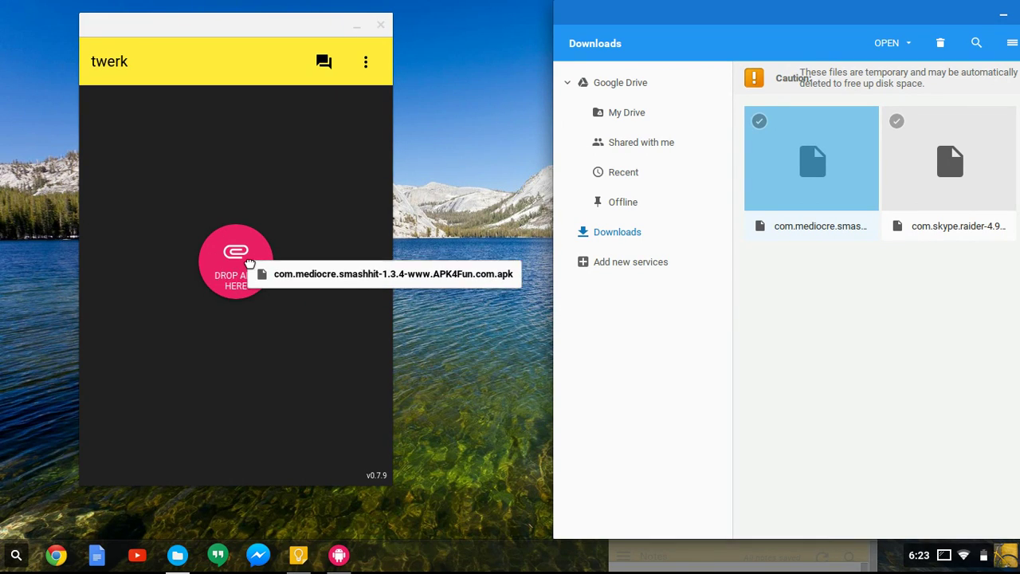
{"action": "left_click_drag", "start_coordinate": [250, 264], "coordinate": [235, 259]}
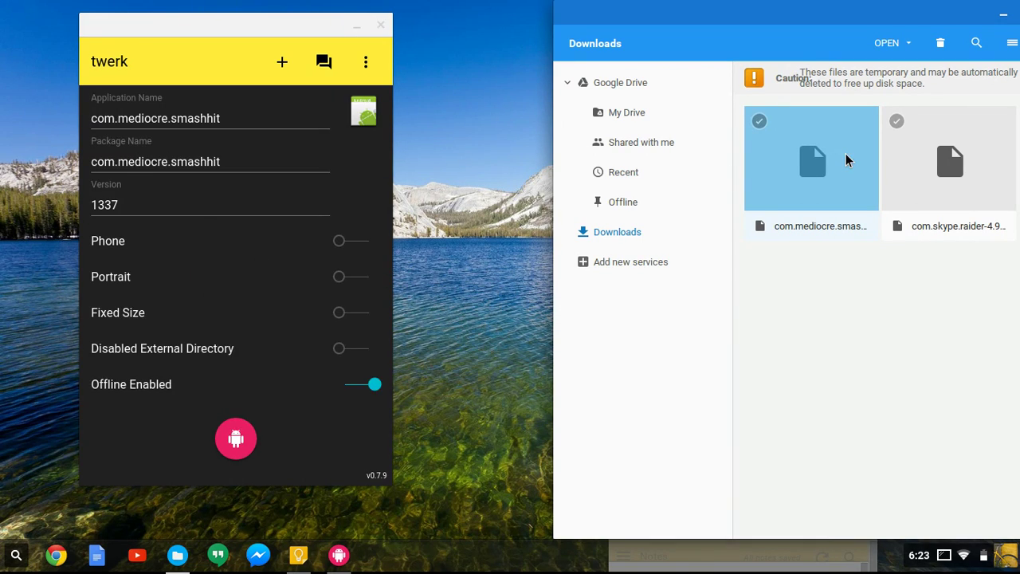
{"action": "left_click_drag", "start_coordinate": [220, 162], "coordinate": [430, 302]}
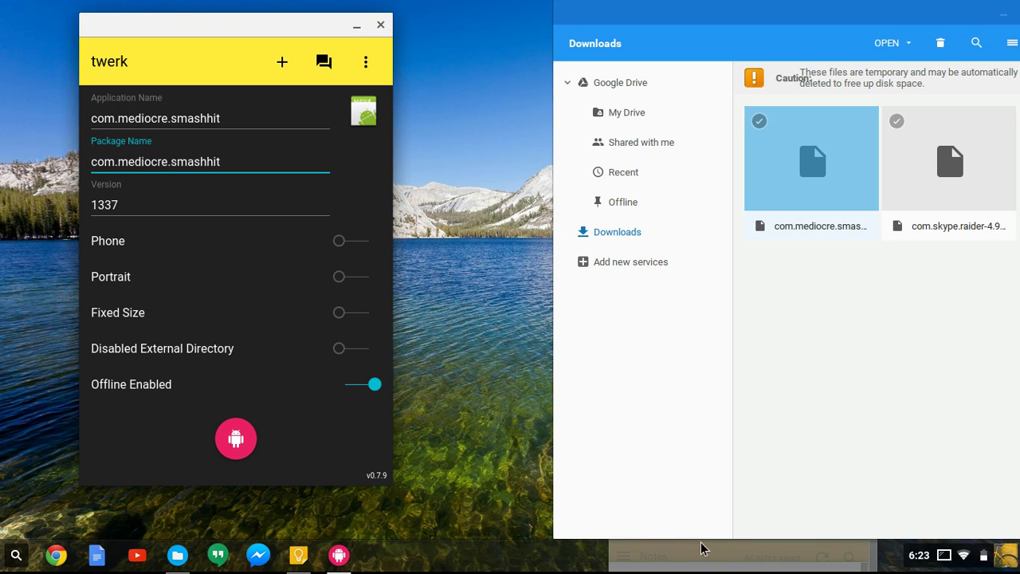
Step: Float the Downloads window and bring the tutorial notes back into view
{"action": "mouse_move", "coordinate": [687, 13]}
{"action": "left_mouse_down"}
{"action": "mouse_move", "coordinate": [632, 206]}
{"action": "mouse_move", "coordinate": [613, 7]}
{"action": "left_mouse_up"}
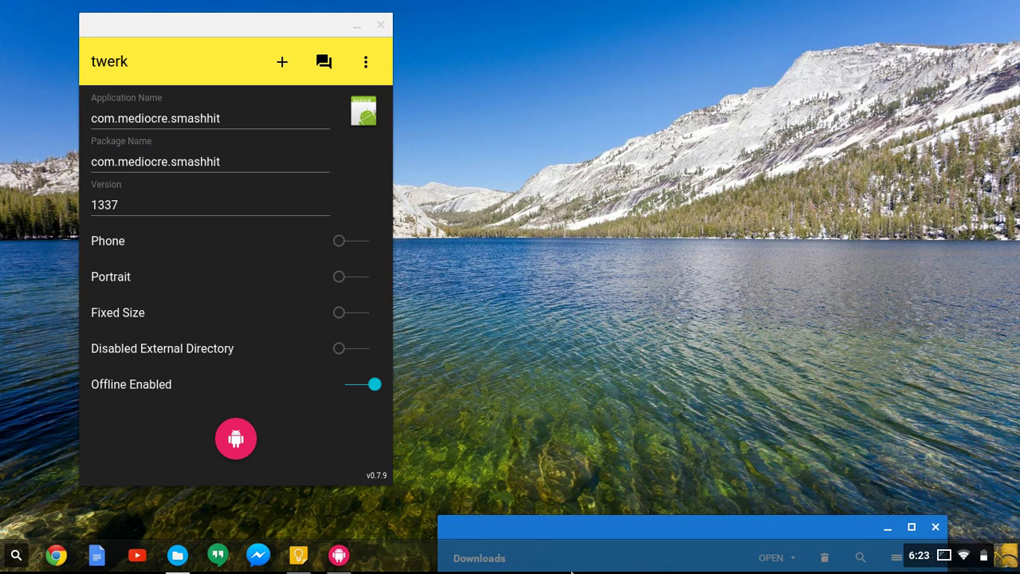
{"action": "left_click", "coordinate": [298, 555]}
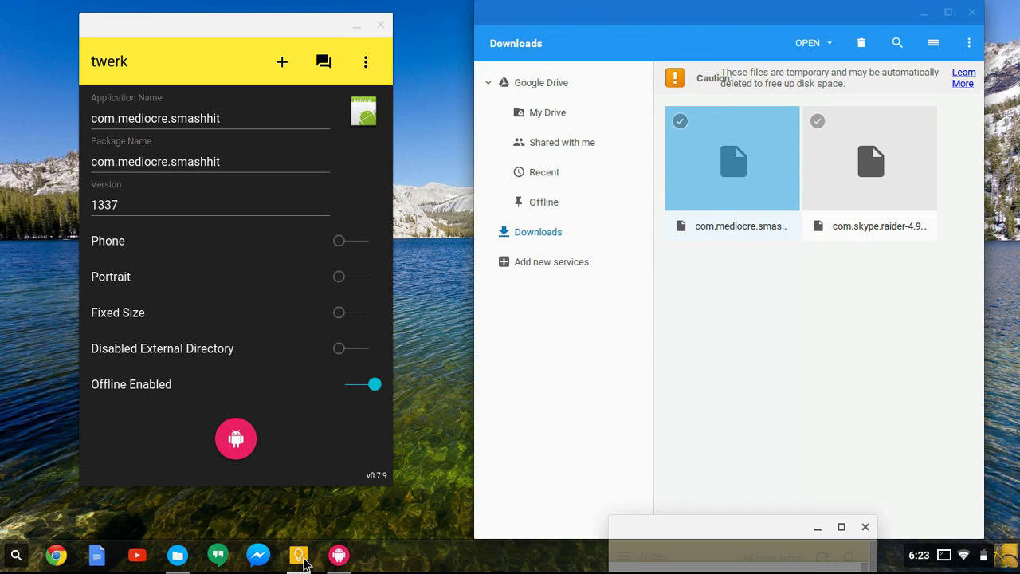
{"action": "left_click_drag", "start_coordinate": [773, 533], "coordinate": [803, 32]}
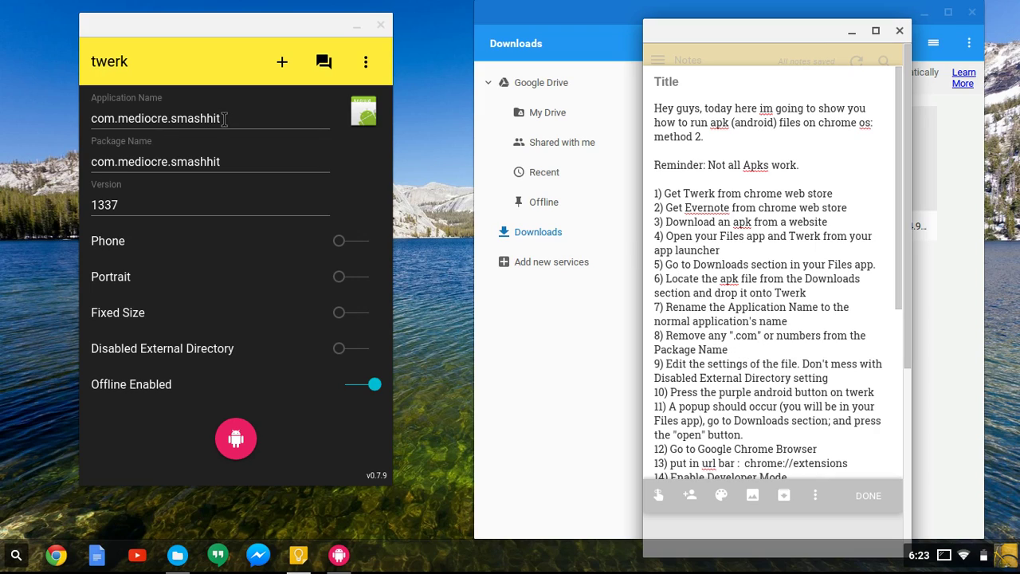
Step: Replace the com.mediocre.smashhit Application Name text by typing 'Smash Hit'
{"action": "left_click_drag", "start_coordinate": [224, 118], "coordinate": [80, 119]}
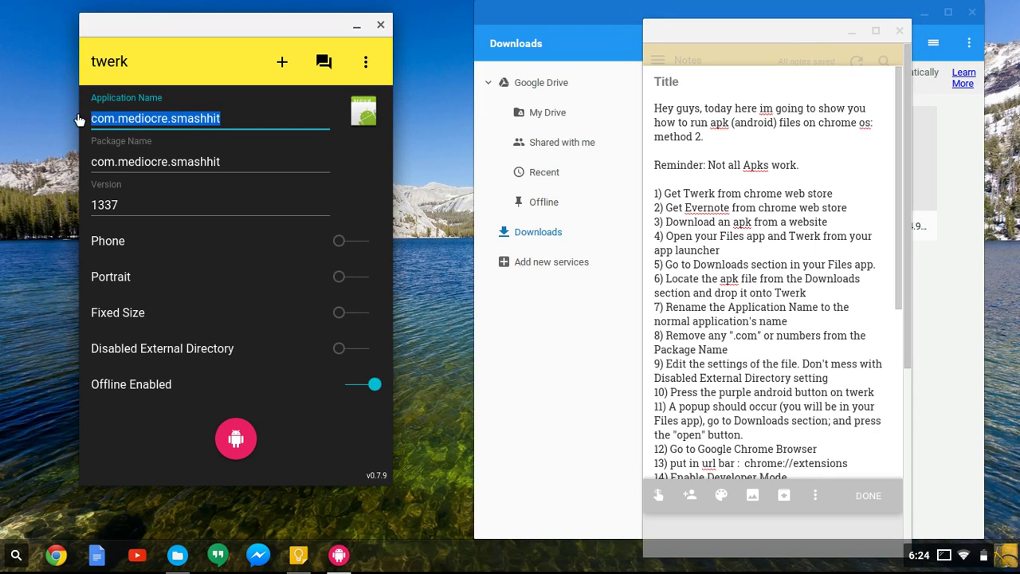
{"action": "type", "text": "Sj"}
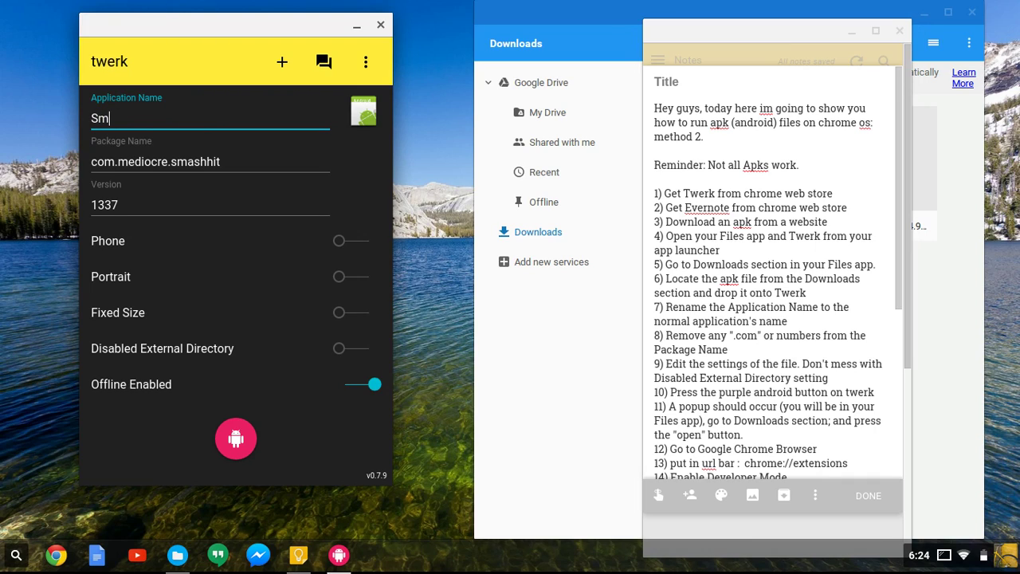
{"action": "type", "text": "h h"}
{"action": "type", "text": " h"}
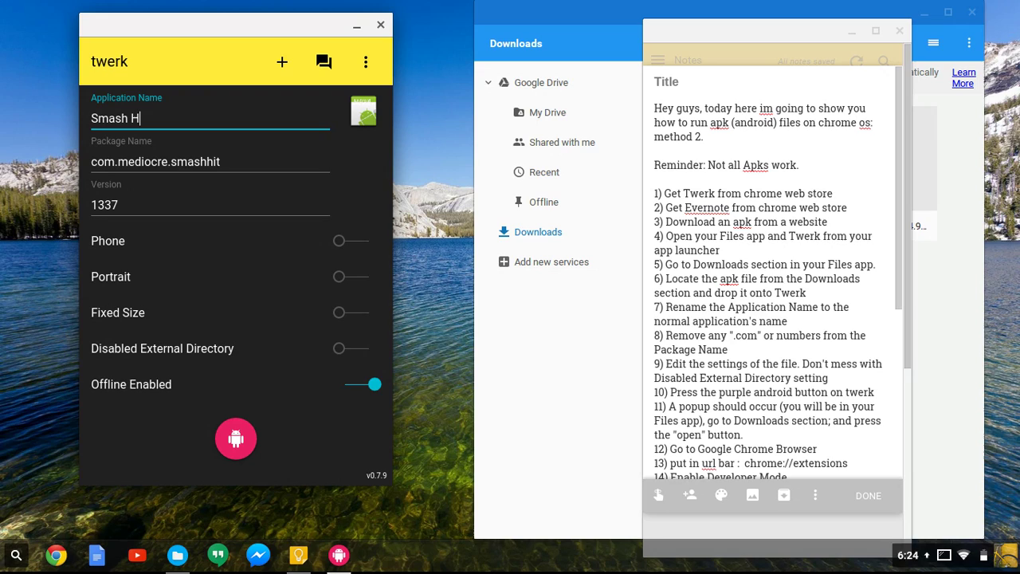
{"action": "type", "text": "ot"}
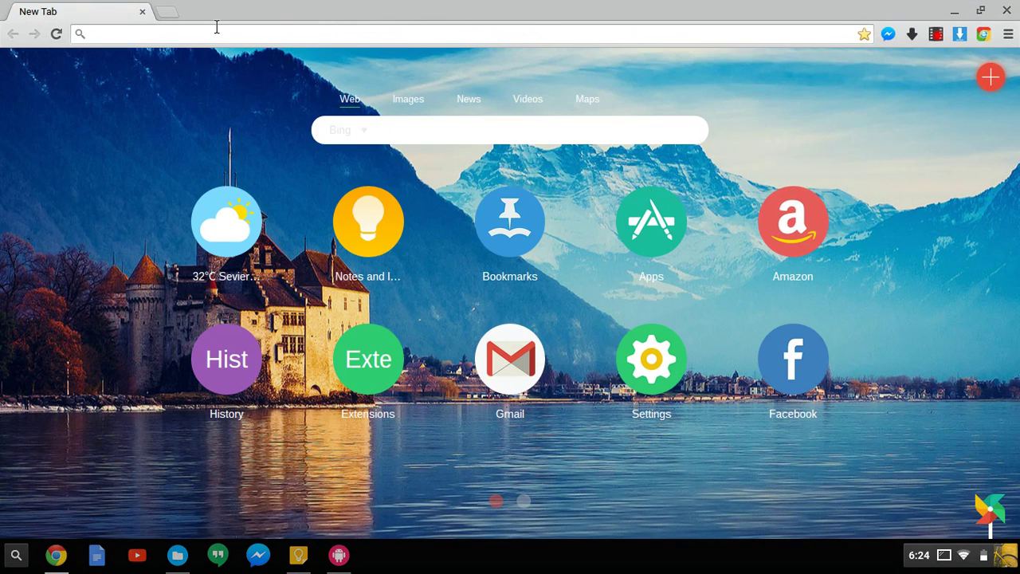
Step: Google 'smash hit' and scroll through the Images results
{"action": "type", "text": "smash j"}
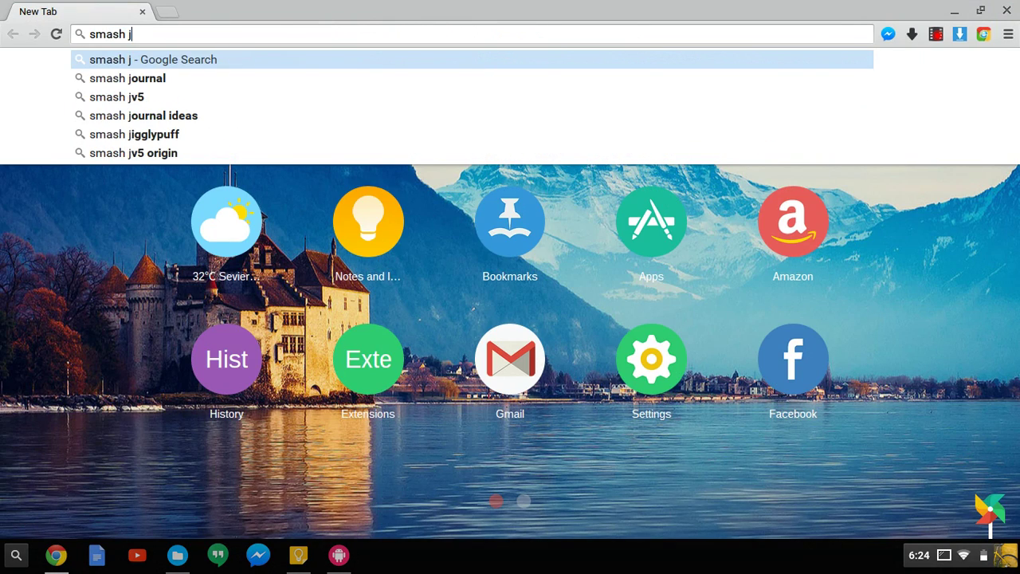
{"action": "key", "text": "BackSpace"}
{"action": "type", "text": "hit]"}
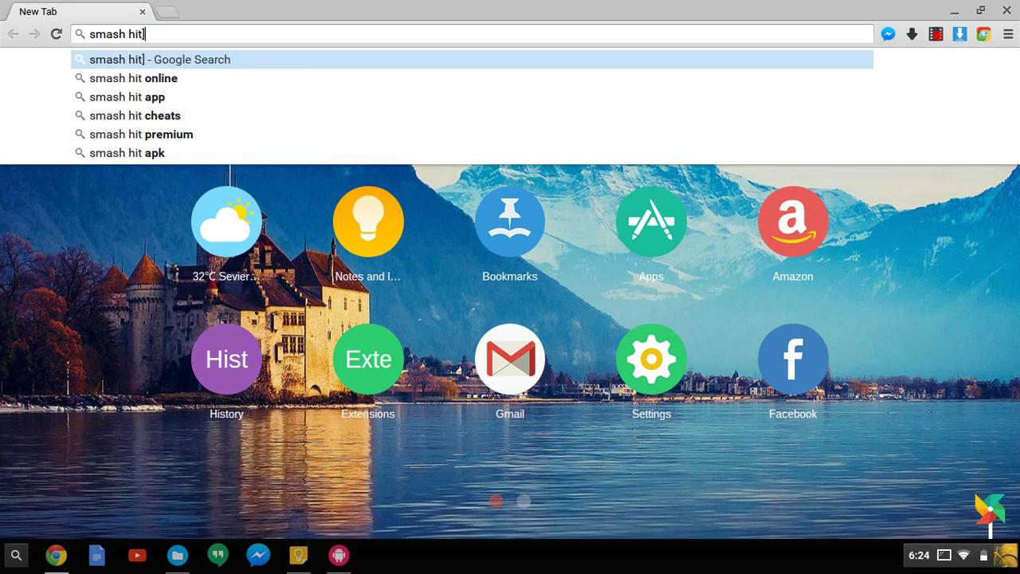
{"action": "key", "text": "BackSpace"}
{"action": "key", "text": "Return"}
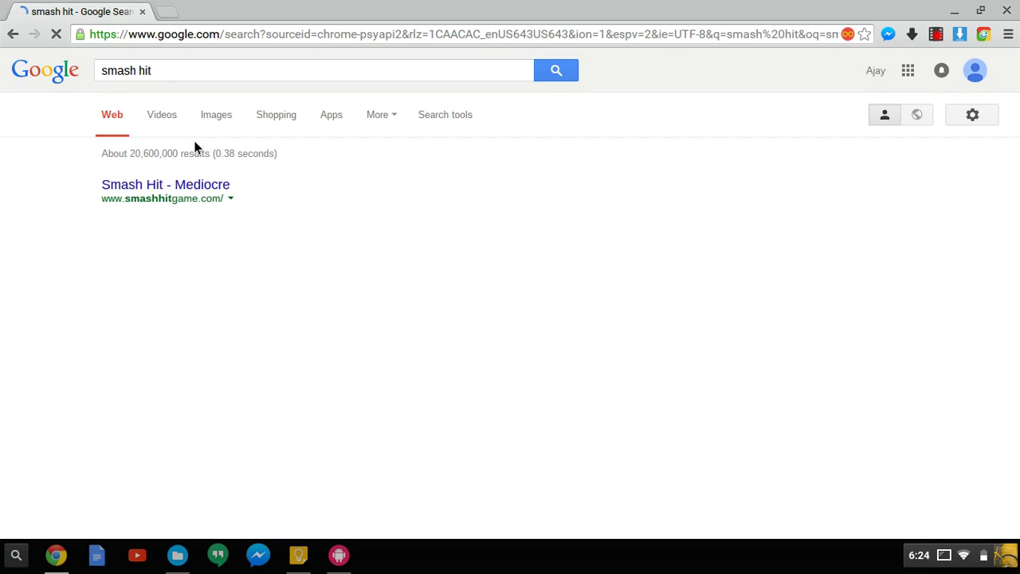
{"action": "left_click", "coordinate": [219, 118]}
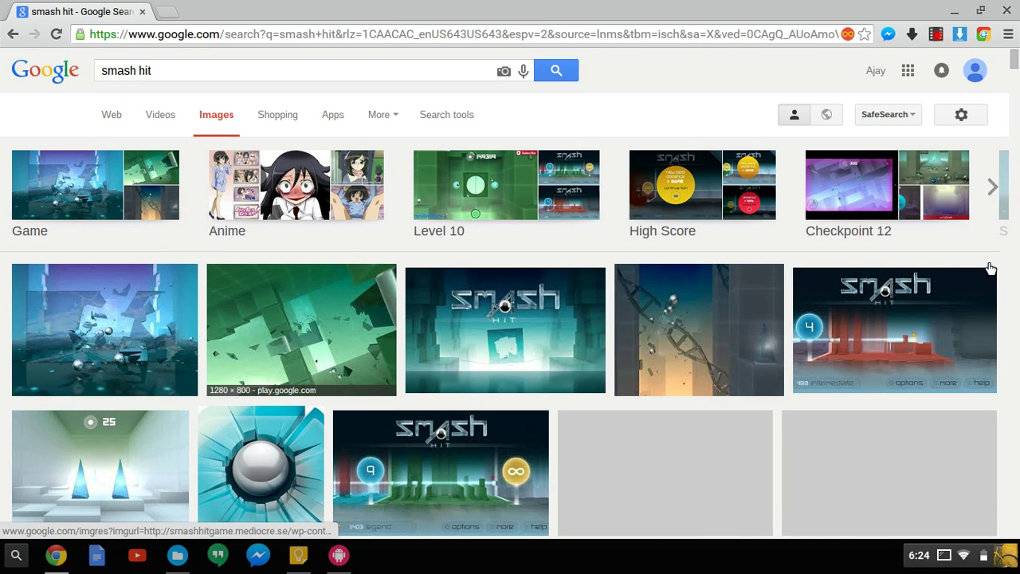
{"action": "scroll", "coordinate": [767, 437], "scroll_direction": "down", "scroll_amount": 1}
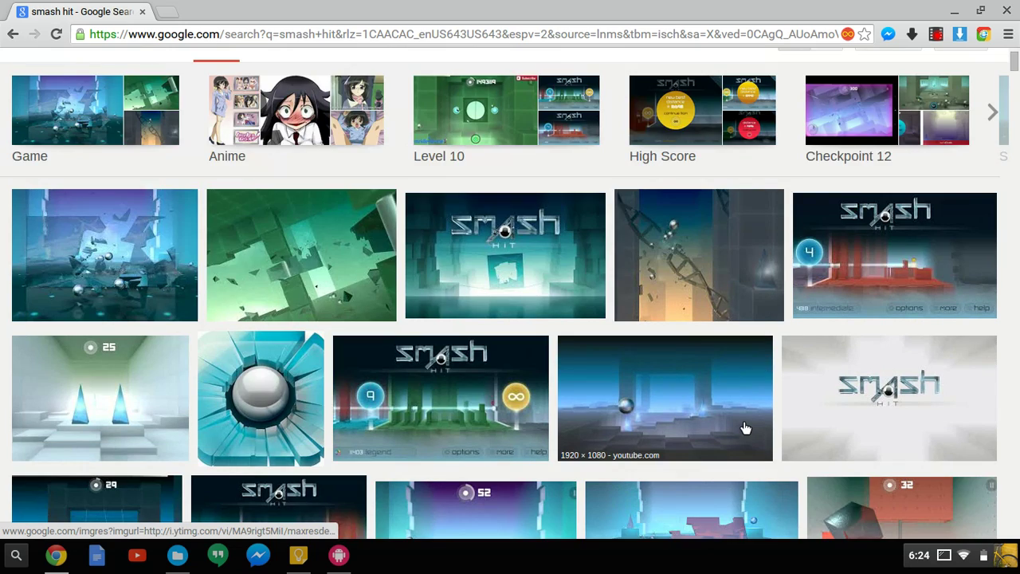
{"action": "scroll", "coordinate": [777, 216], "scroll_direction": "down", "scroll_amount": 3}
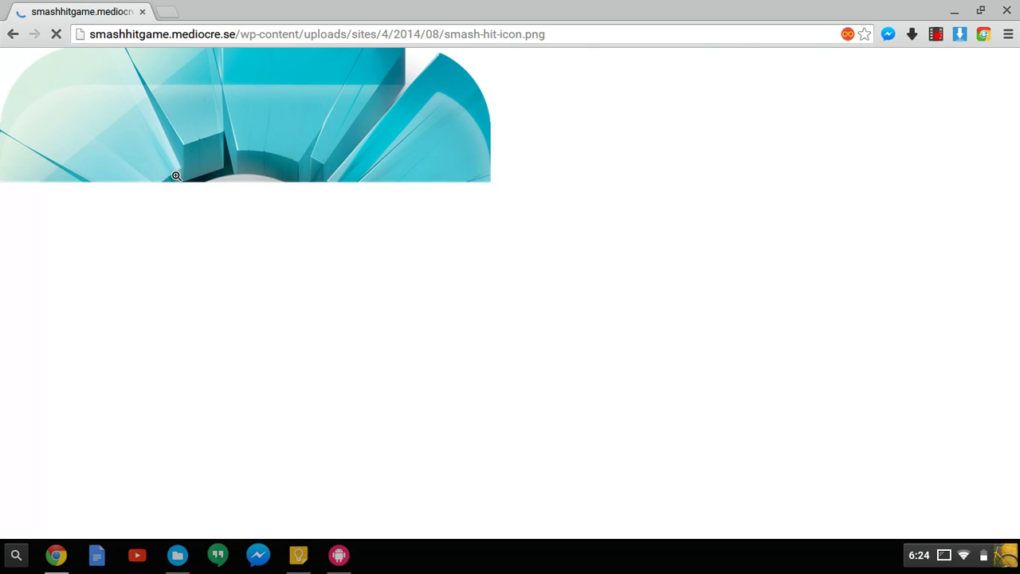
Step: Save the Smash Hit icon image to Downloads as smash-hit-icon.png using Save page as
{"action": "left_click", "coordinate": [1011, 35]}
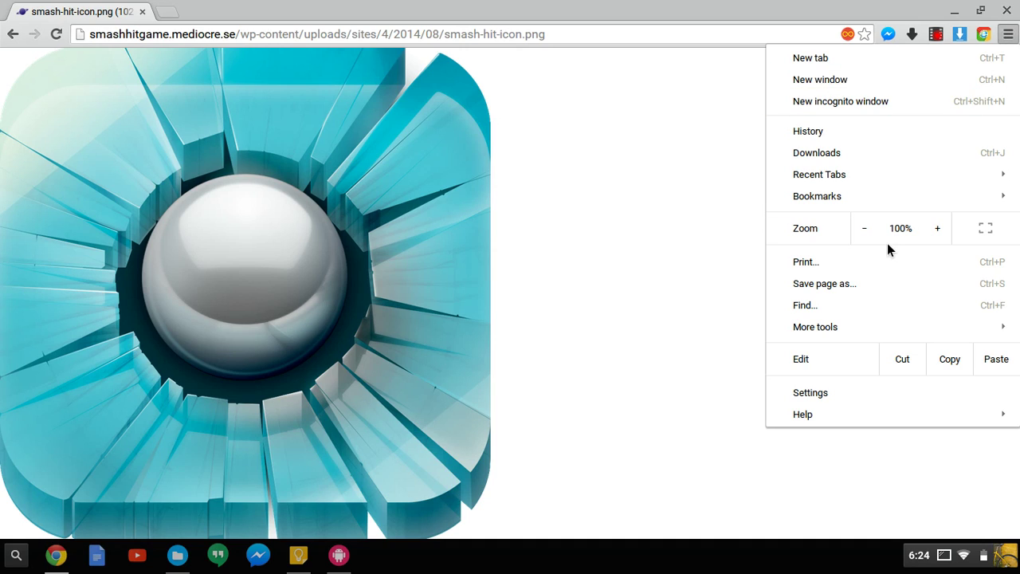
{"action": "left_click", "coordinate": [855, 287]}
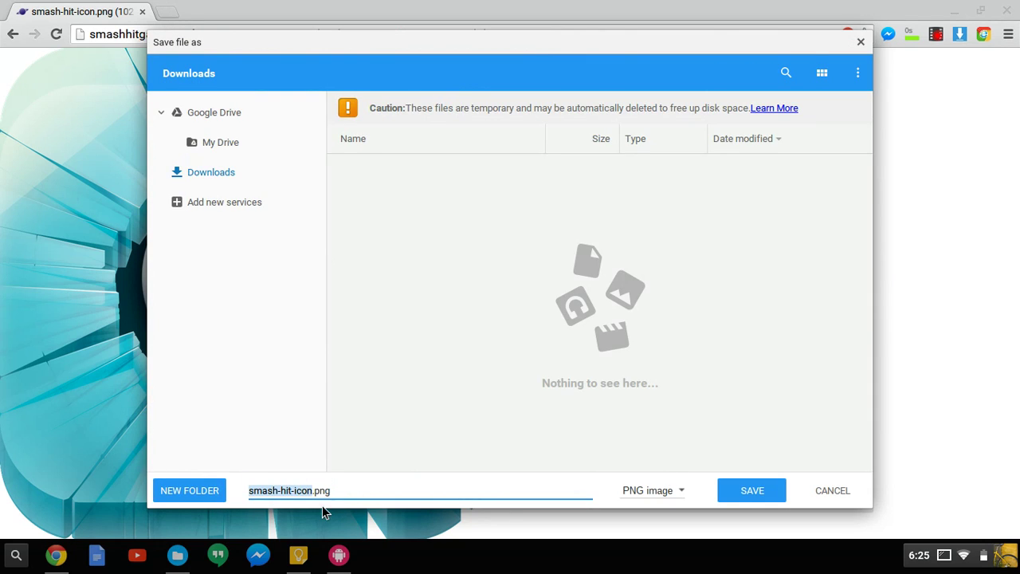
{"action": "left_click", "coordinate": [338, 490]}
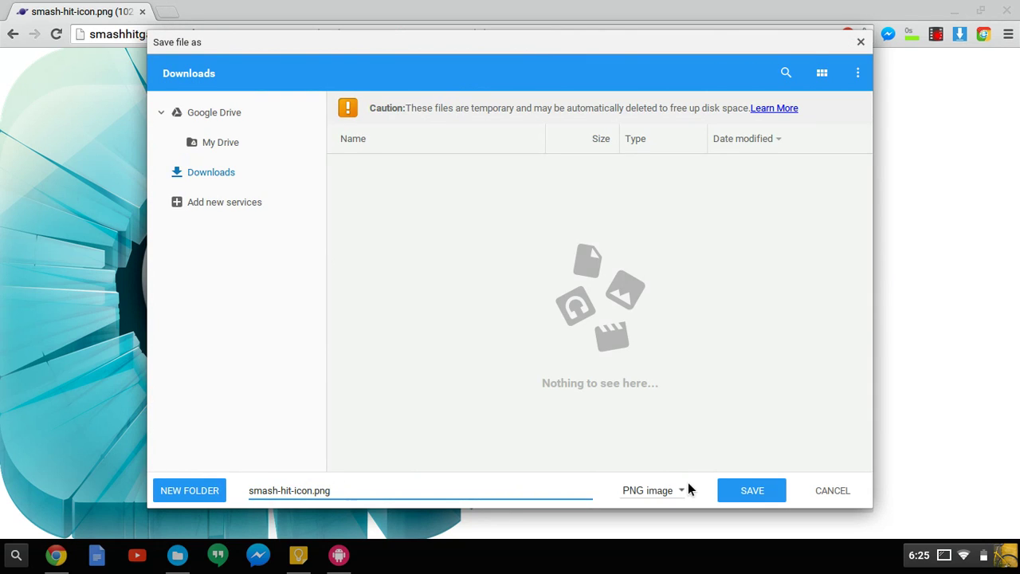
{"action": "left_click", "coordinate": [749, 491]}
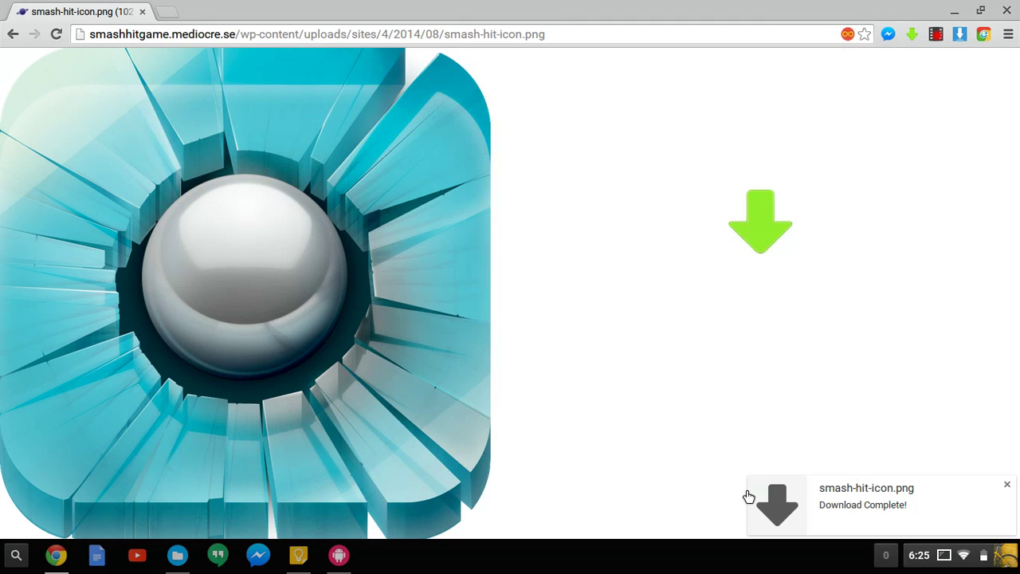
Step: Close Chrome and set smash-hit-icon.png from Downloads as Twerk's app icon
{"action": "left_click", "coordinate": [1007, 484]}
{"action": "left_click", "coordinate": [1011, 9]}
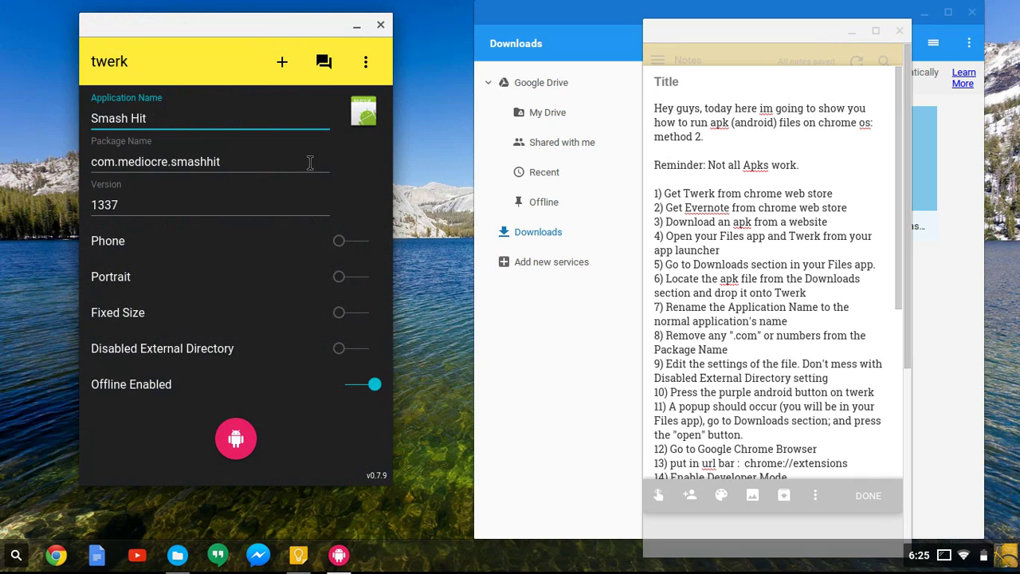
{"action": "left_click", "coordinate": [361, 111]}
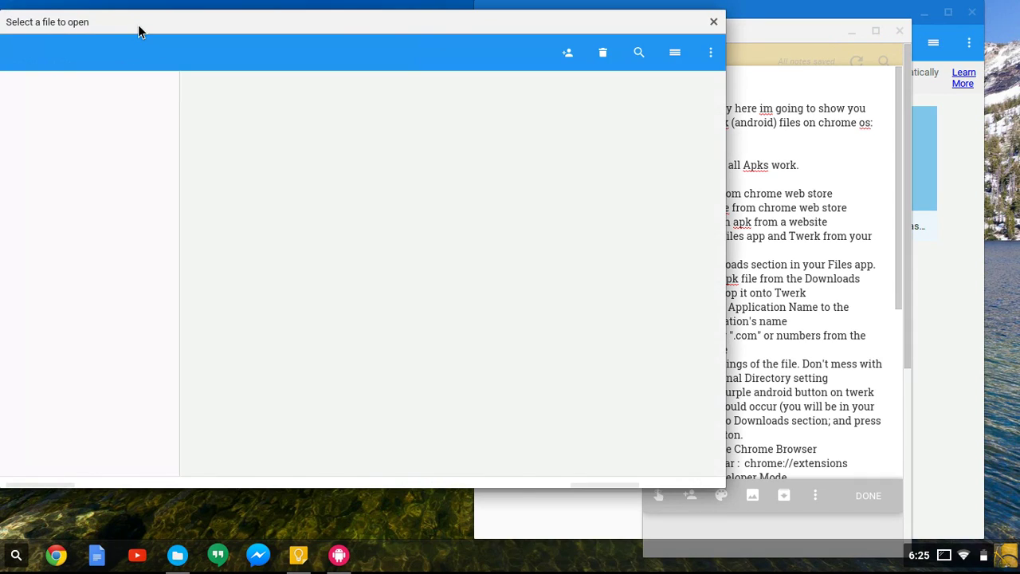
{"action": "left_click", "coordinate": [255, 150]}
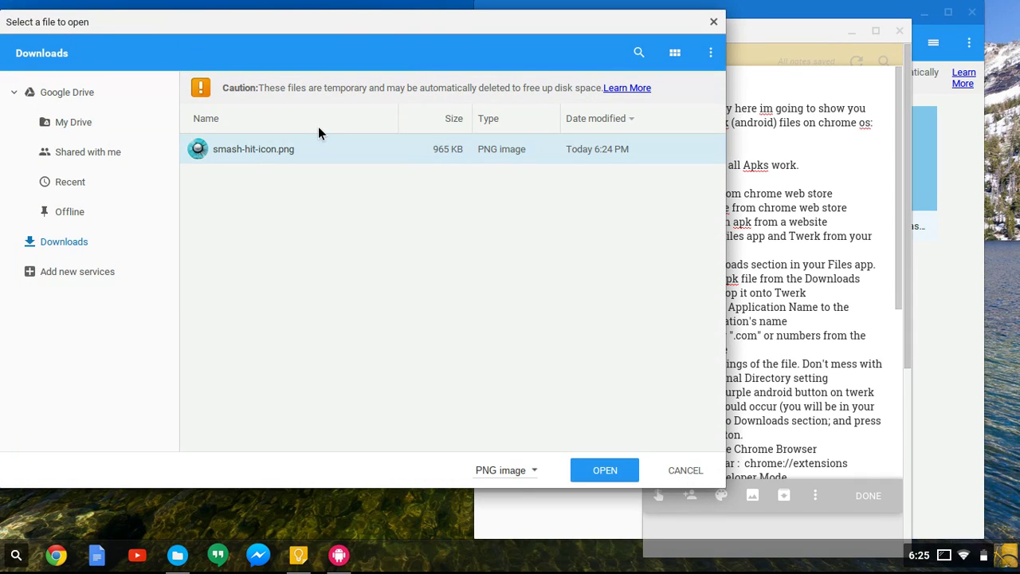
{"action": "left_click", "coordinate": [603, 471]}
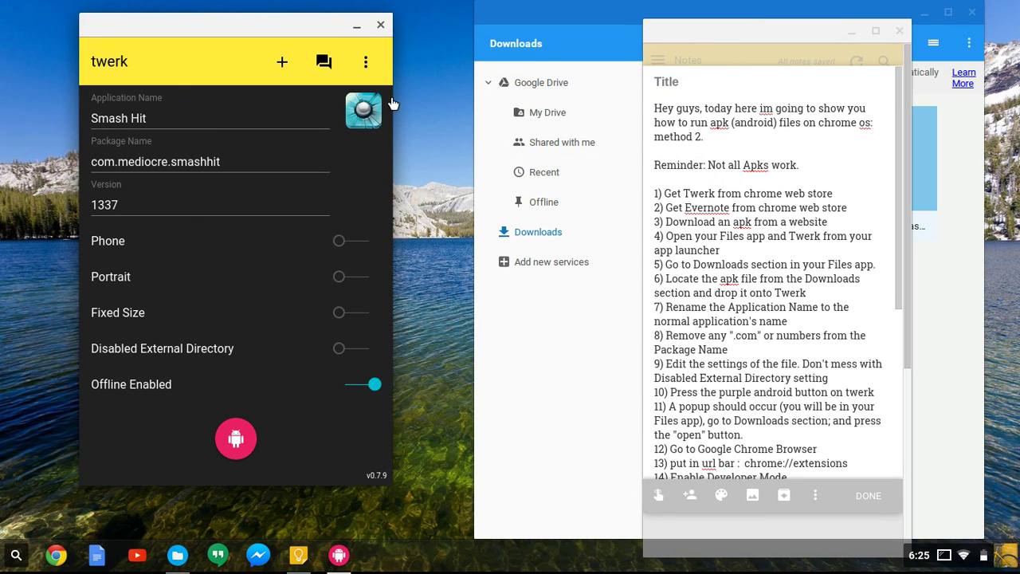
{"action": "left_click", "coordinate": [236, 165]}
Step: Type 2324 at the end of the package name, then move to the version field
{"action": "left_click", "coordinate": [92, 161]}
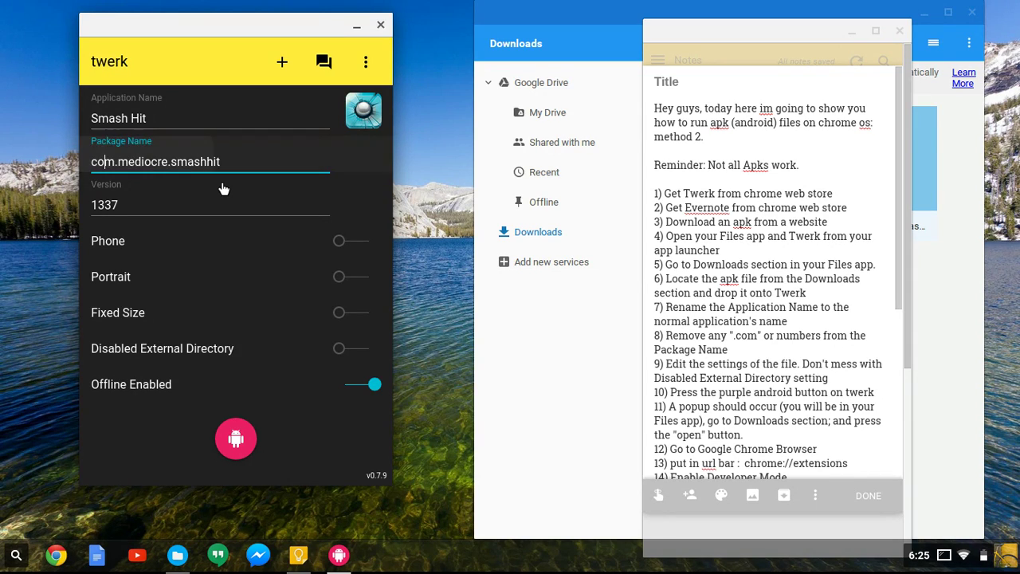
{"action": "left_click", "coordinate": [221, 176]}
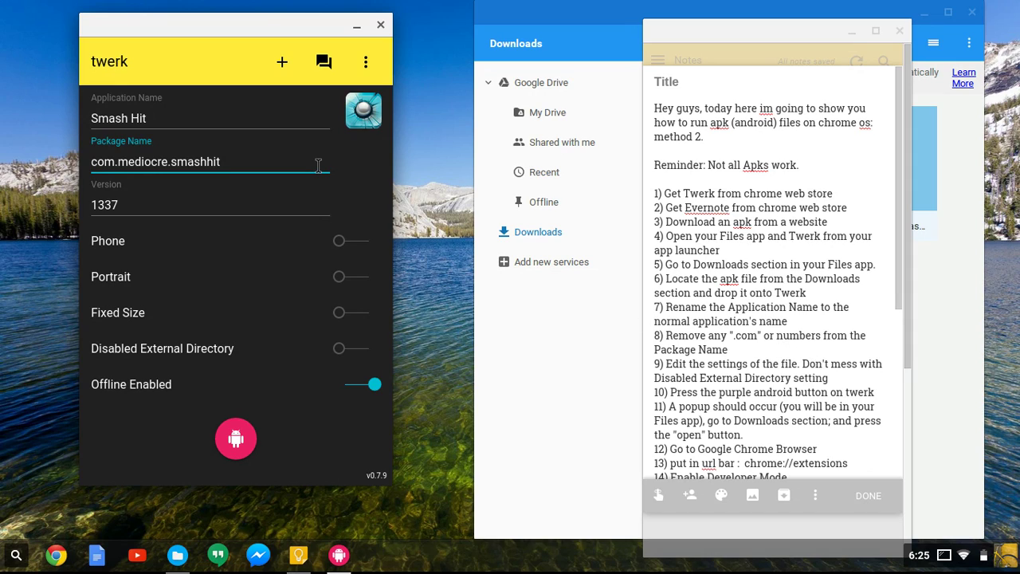
{"action": "type", "text": "_2324"}
{"action": "left_click", "coordinate": [147, 203]}
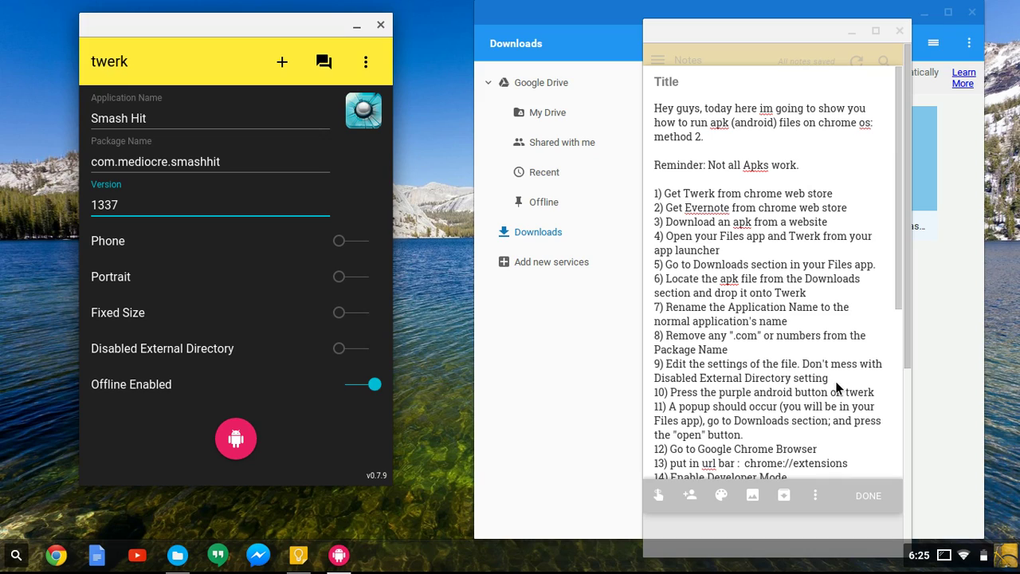
Step: Switch Fixed Size to Scale and Portrait to Landscape, and toggle the device type setting
{"action": "left_click", "coordinate": [353, 317]}
{"action": "left_click", "coordinate": [353, 275]}
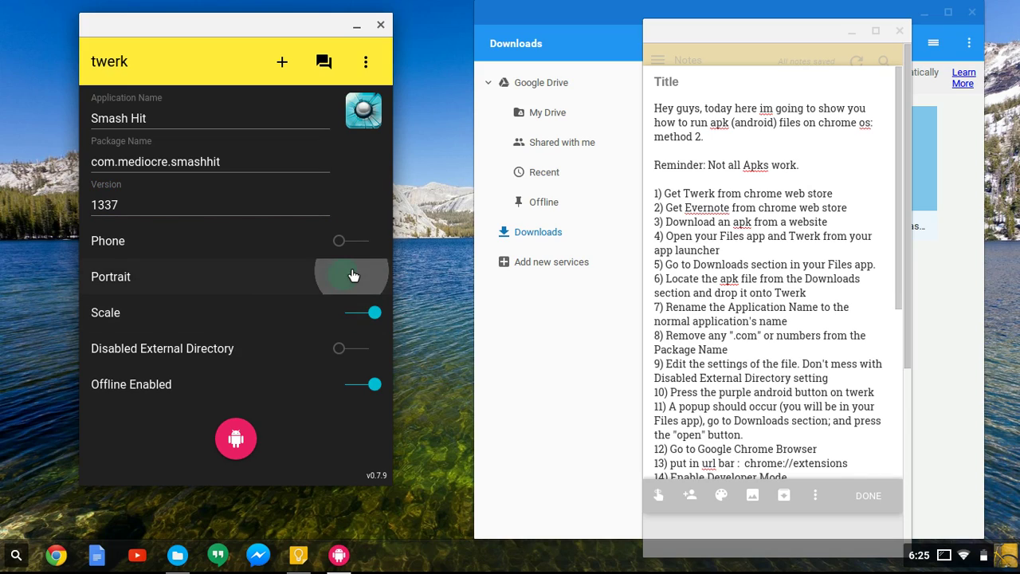
{"action": "left_click", "coordinate": [352, 239]}
{"action": "left_click", "coordinate": [368, 244]}
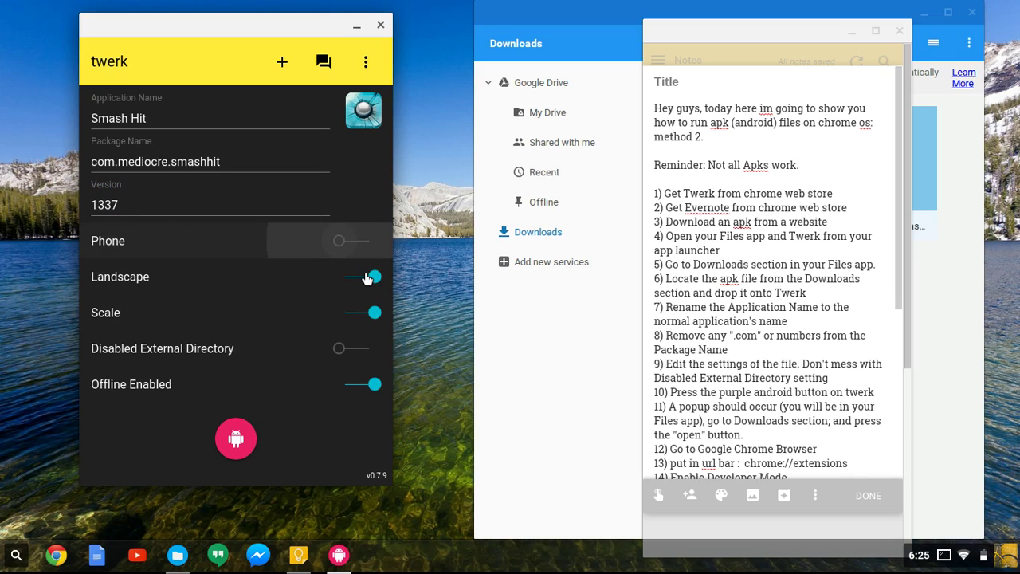
Step: Switch the Smash Hit build to tablet mode and build it into the Downloads folder
{"action": "left_click", "coordinate": [344, 236]}
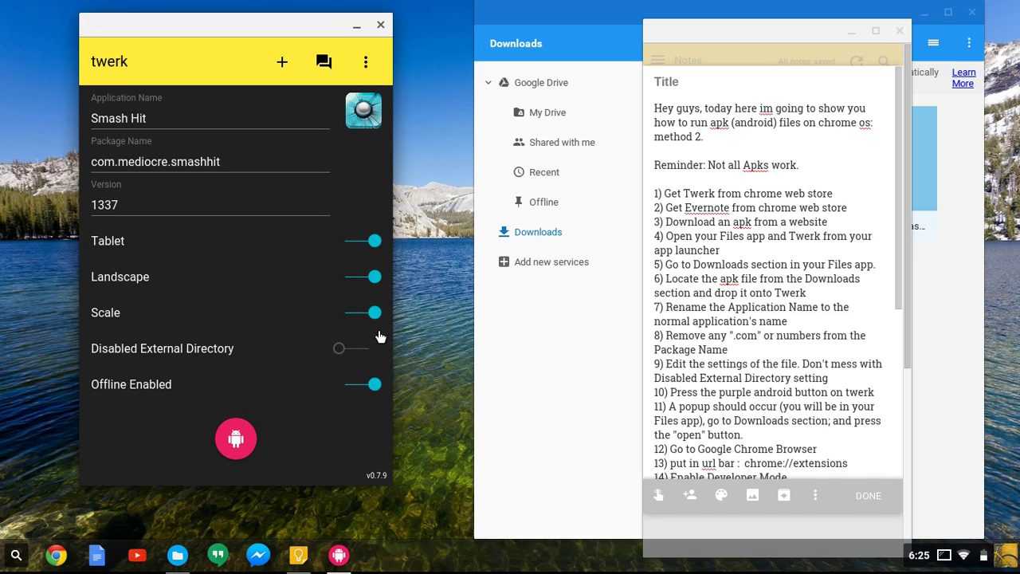
{"action": "left_click", "coordinate": [231, 439]}
{"action": "left_click", "coordinate": [231, 446]}
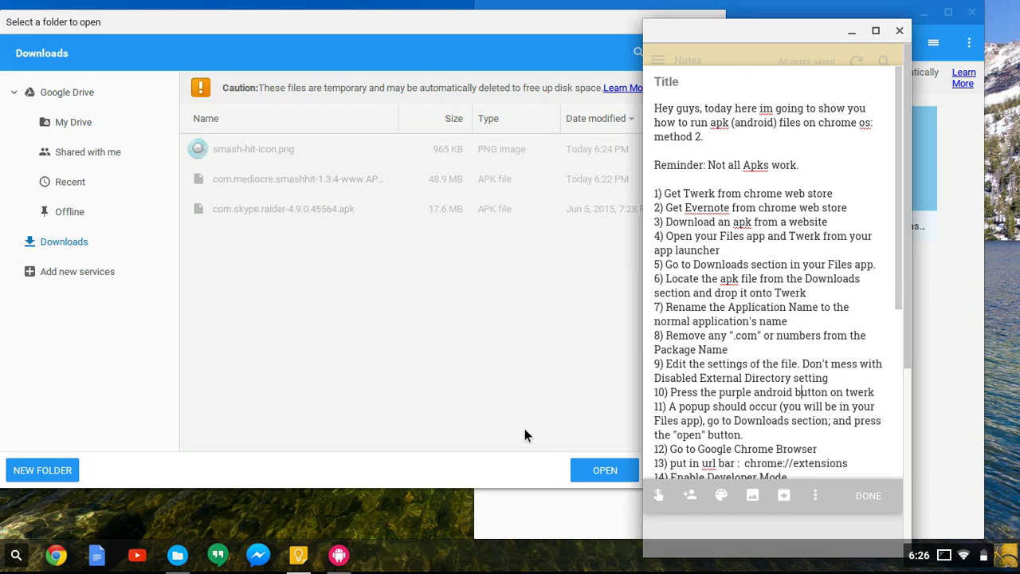
{"action": "left_click", "coordinate": [359, 326]}
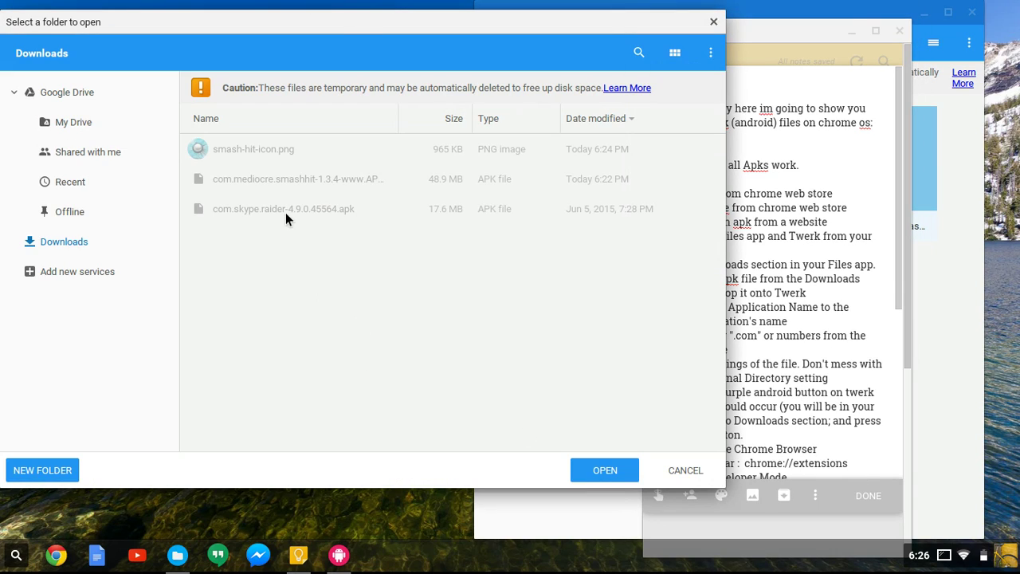
{"action": "left_click", "coordinate": [63, 243]}
{"action": "left_click", "coordinate": [614, 472]}
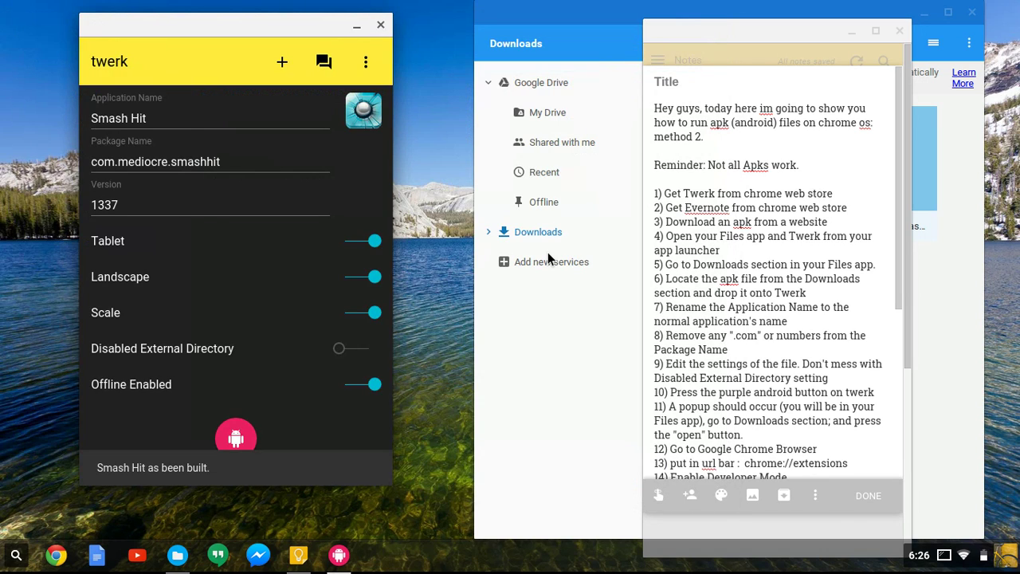
Step: Close Twerk and the file manager, and snap the notes window to the right half
{"action": "left_click", "coordinate": [381, 26]}
{"action": "left_click", "coordinate": [611, 16]}
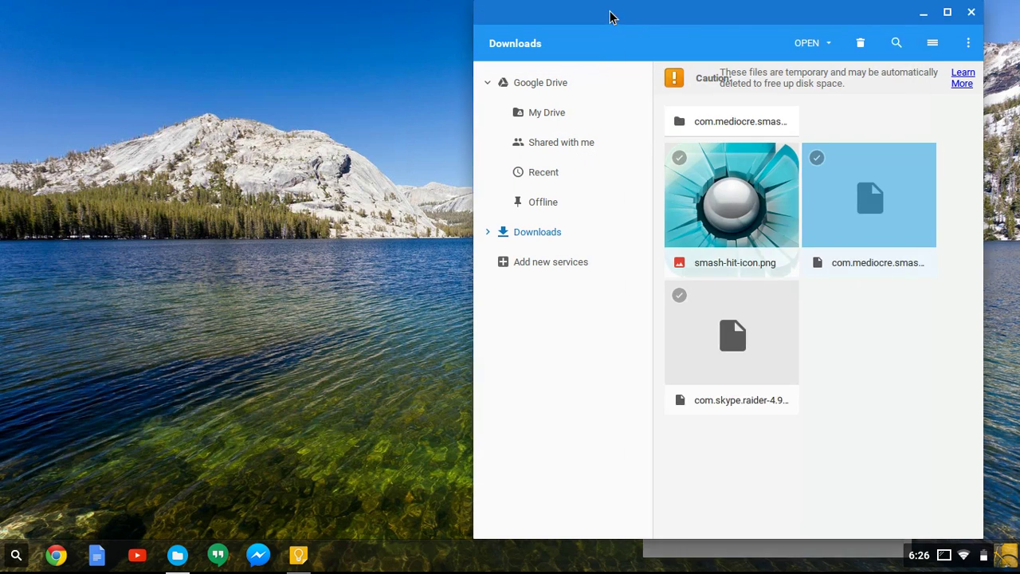
{"action": "left_click", "coordinate": [835, 14]}
{"action": "left_click_drag", "start_coordinate": [729, 32], "coordinate": [1012, 20]}
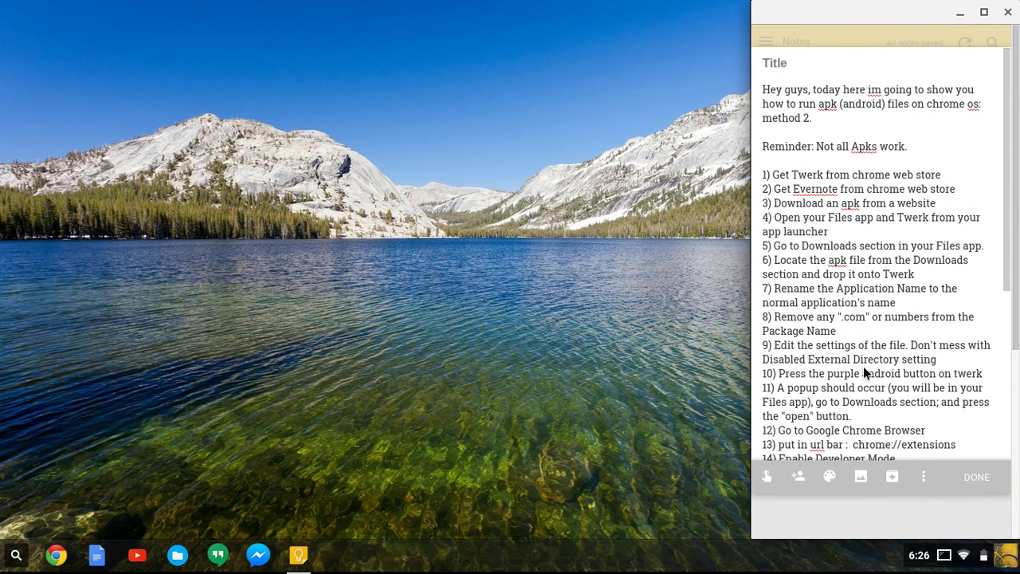
{"action": "scroll", "coordinate": [821, 383], "scroll_direction": "down", "scroll_amount": 2}
Step: Load chrome://extensions in a new browser window with Developer mode switched on
{"action": "left_click", "coordinate": [56, 555]}
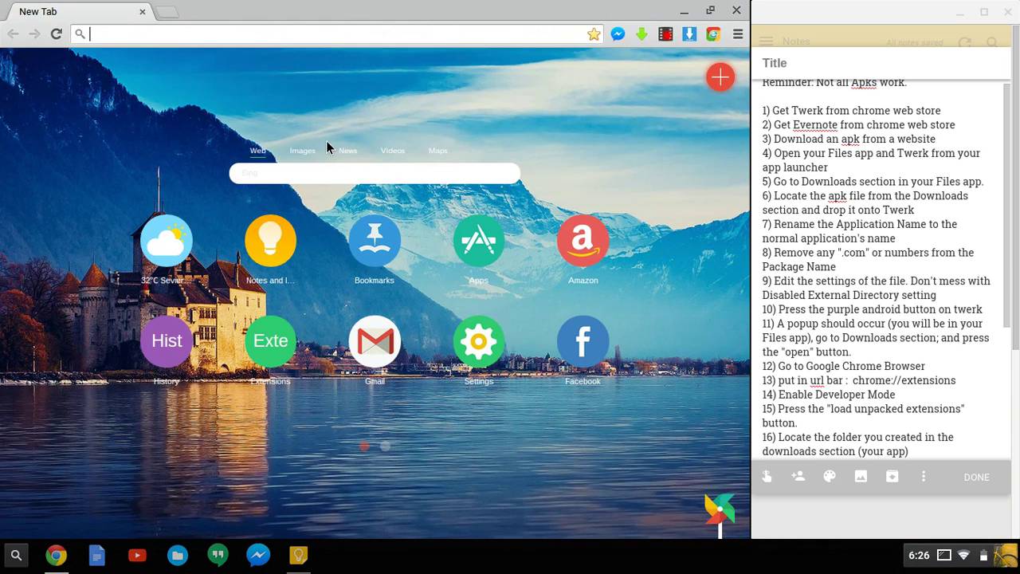
{"action": "type", "text": "chrome"}
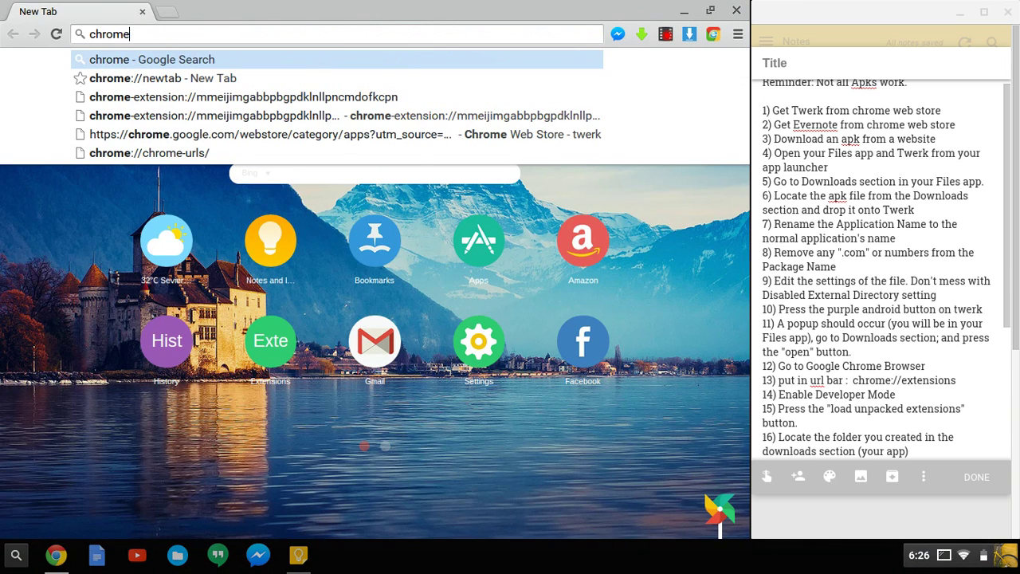
{"action": "type", "text": "://e"}
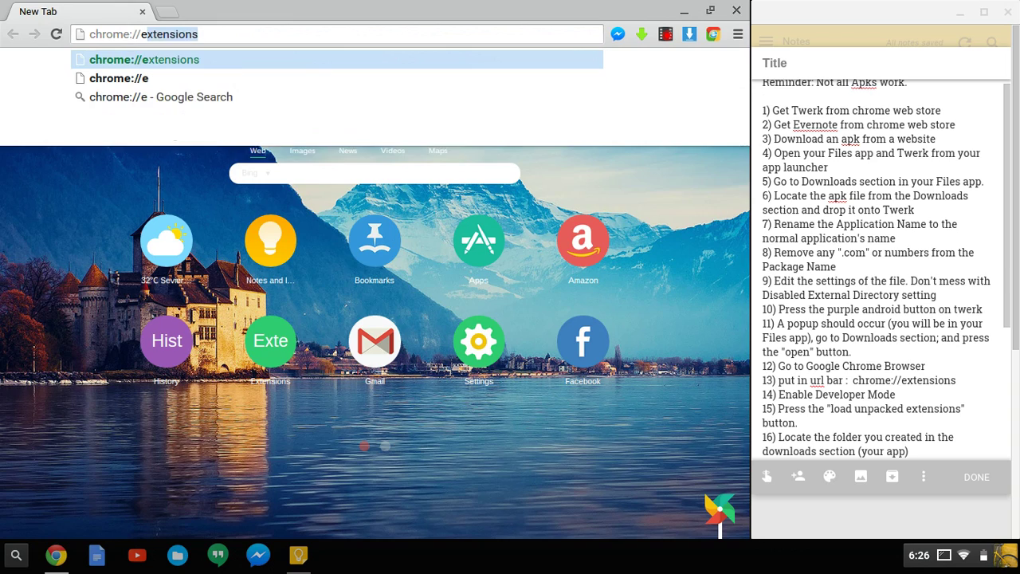
{"action": "type", "text": "xtensopm"}
{"action": "key", "text": "BackSpace"}
{"action": "key", "text": "BackSpace"}
{"action": "key", "text": "BackSpace"}
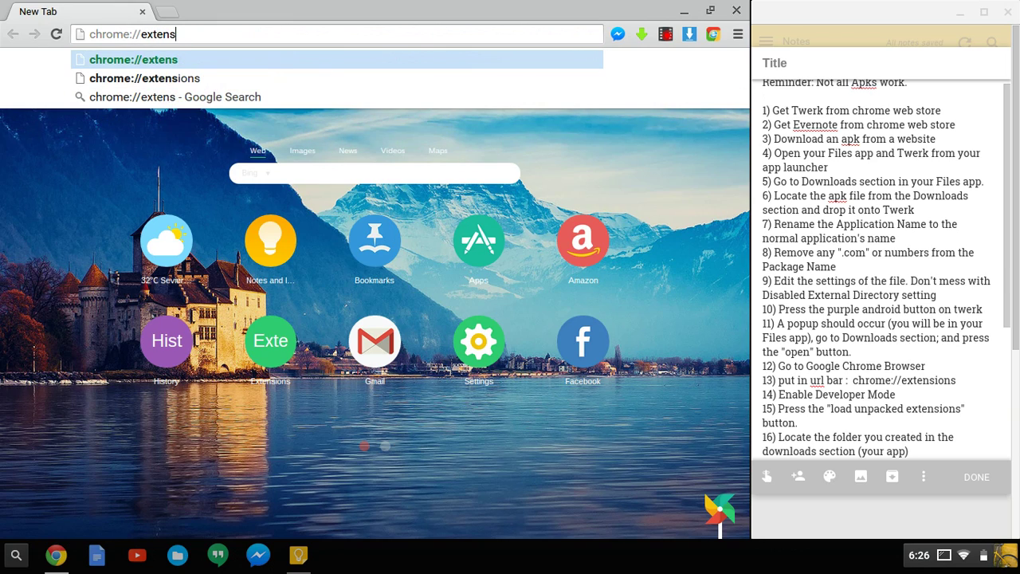
{"action": "type", "text": "ions"}
{"action": "key", "text": "Return"}
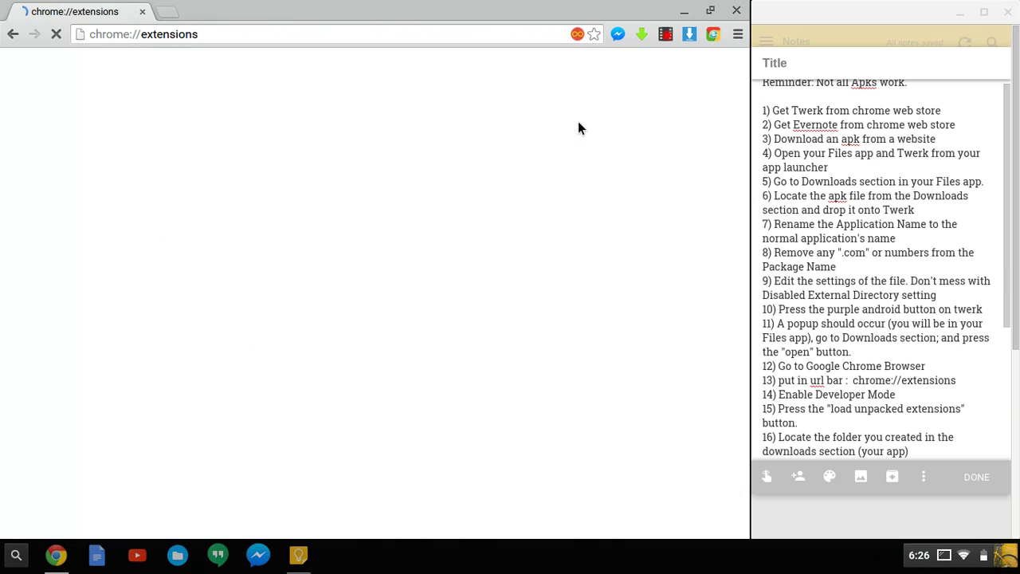
{"action": "left_click", "coordinate": [577, 75]}
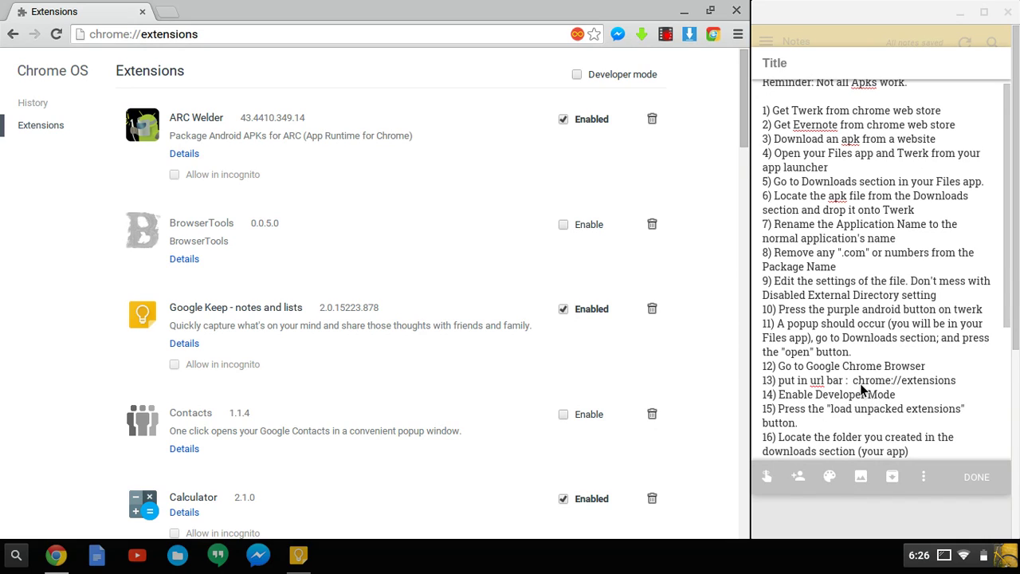
{"action": "left_click", "coordinate": [576, 74]}
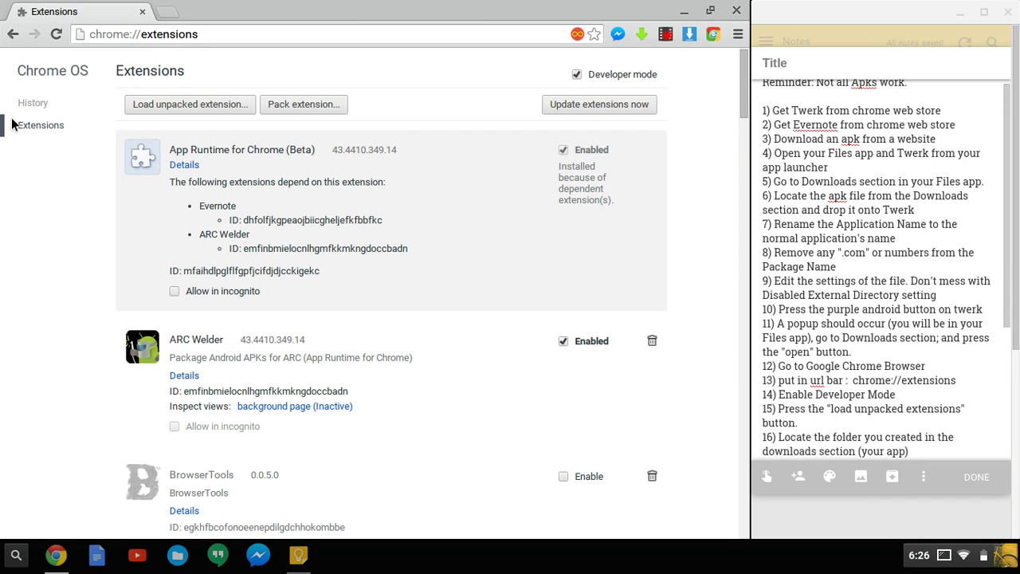
Step: Choose the com.mediocre.smashhit_twerk folder in Downloads as the unpacked extension to load
{"action": "right_click", "coordinate": [193, 103]}
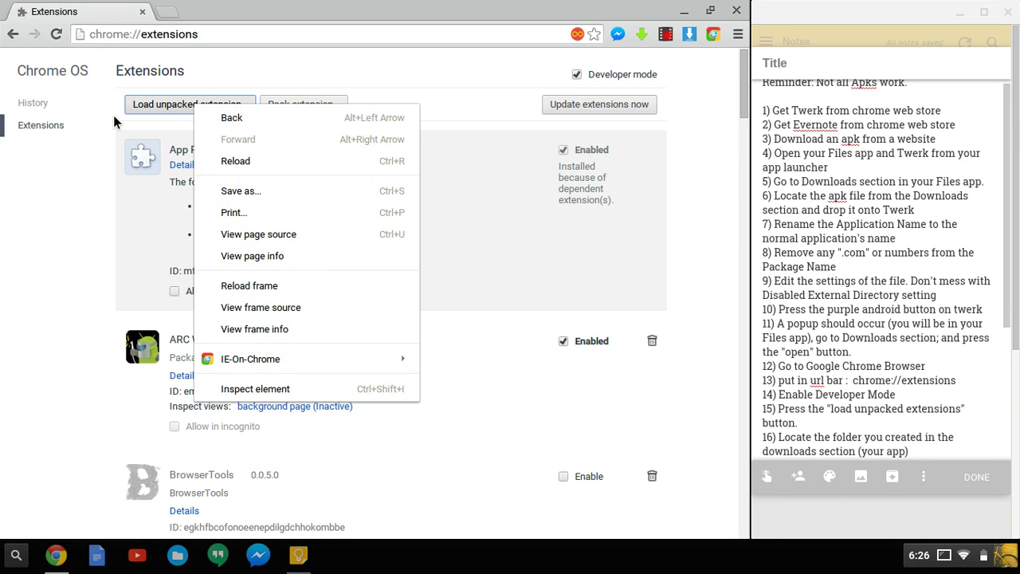
{"action": "left_click", "coordinate": [113, 115]}
{"action": "left_click", "coordinate": [183, 105]}
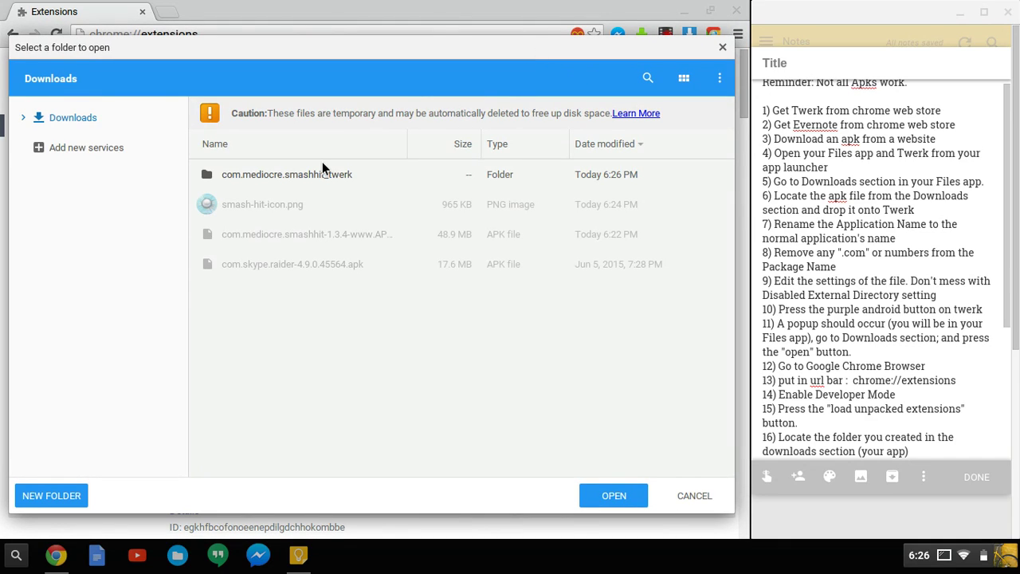
{"action": "left_click", "coordinate": [292, 183]}
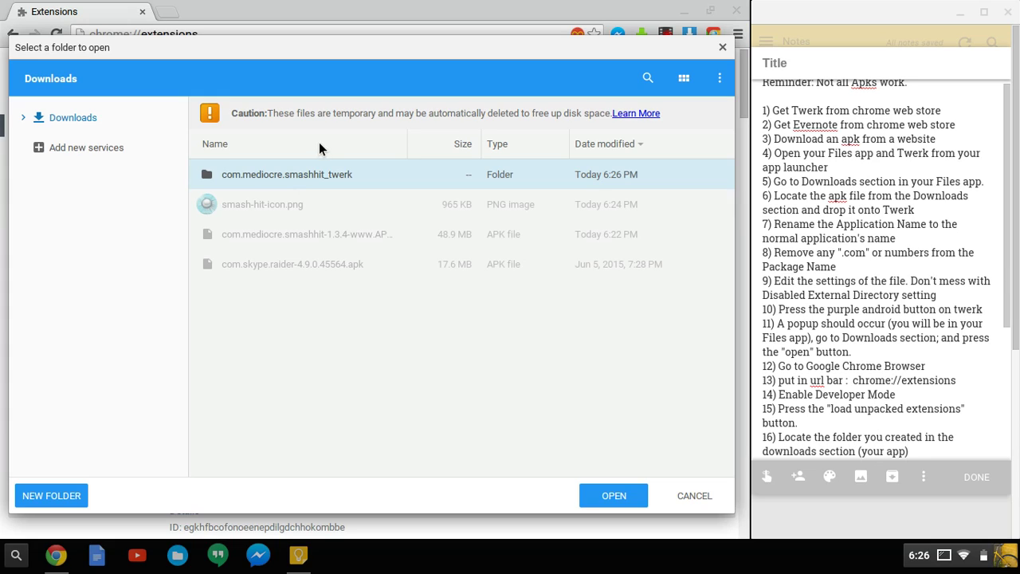
{"action": "double_click", "coordinate": [236, 174]}
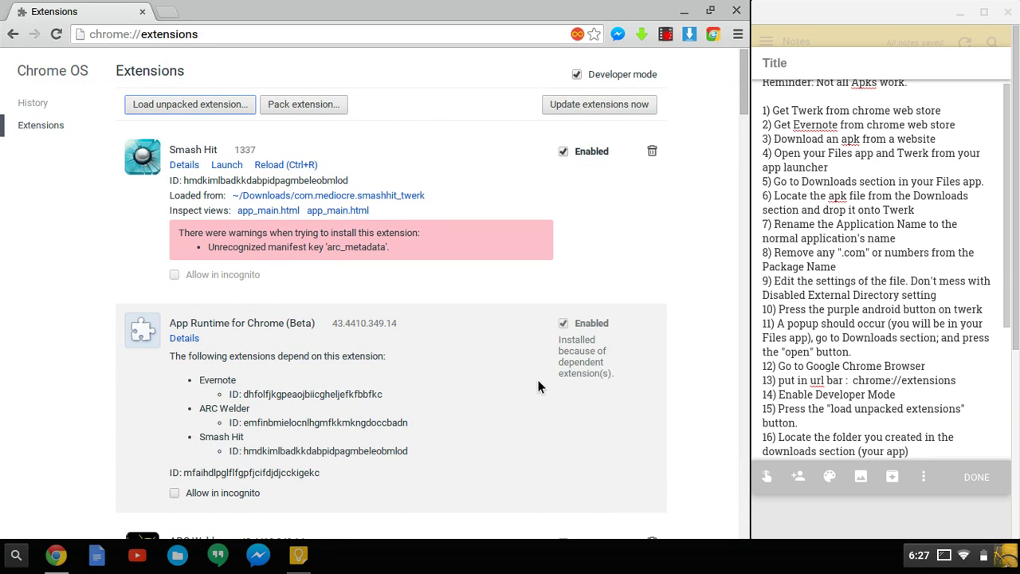
Step: Dismiss the Chrome window and launch Smash Hit from page 2 of the app grid
{"action": "left_click_drag", "start_coordinate": [748, 26], "coordinate": [749, 25]}
{"action": "scroll", "coordinate": [824, 386], "scroll_direction": "down", "scroll_amount": 5}
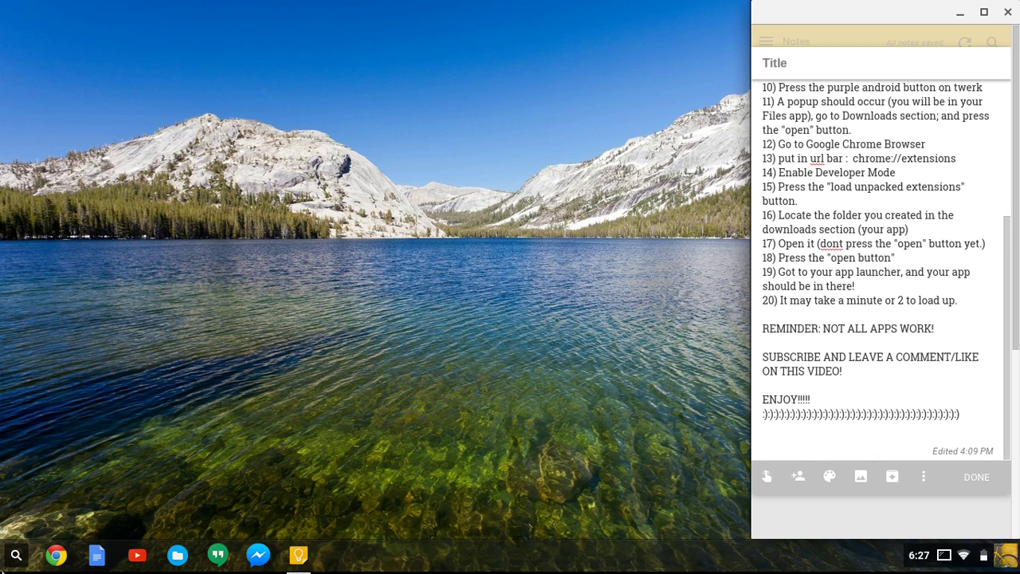
{"action": "key", "text": "super"}
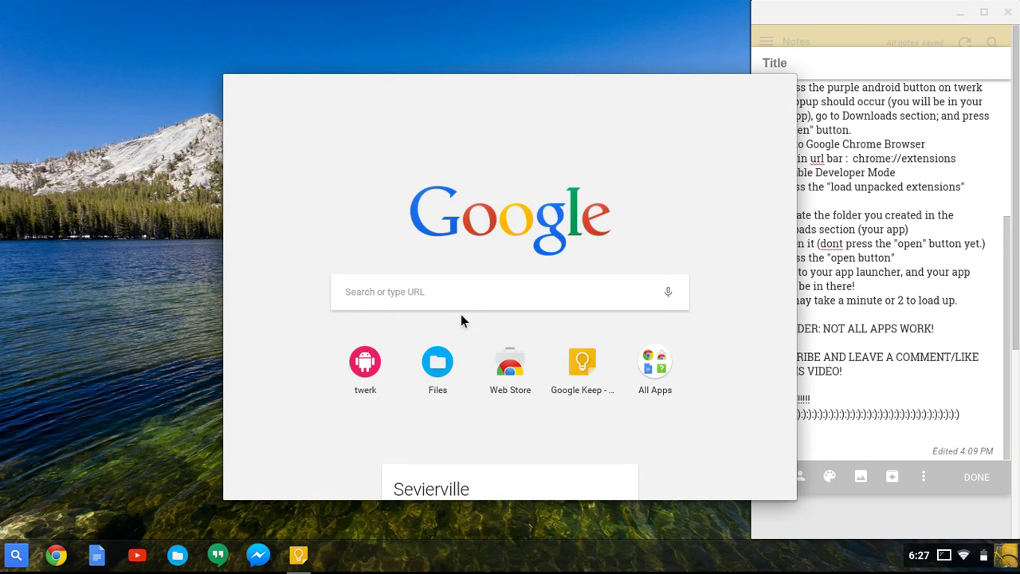
{"action": "type", "text": "Sma"}
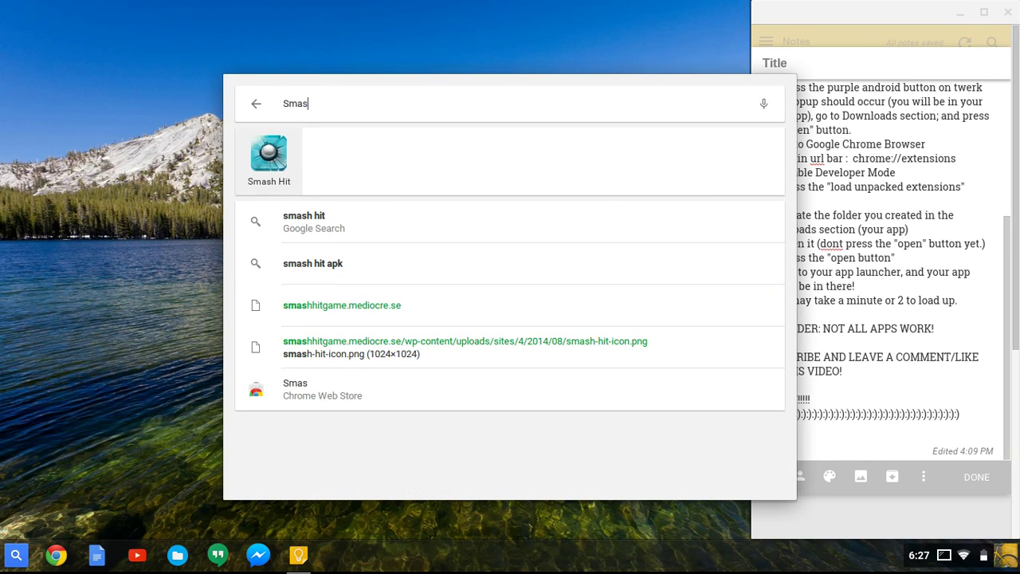
{"action": "key", "text": "Escape"}
{"action": "scroll", "coordinate": [674, 361], "scroll_direction": "down", "scroll_amount": 3}
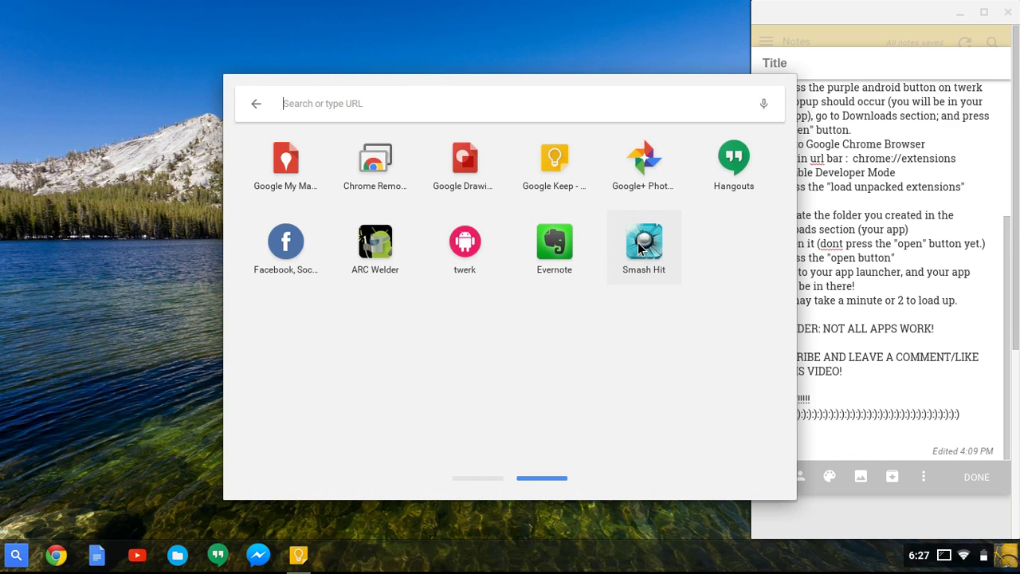
{"action": "left_click", "coordinate": [647, 255]}
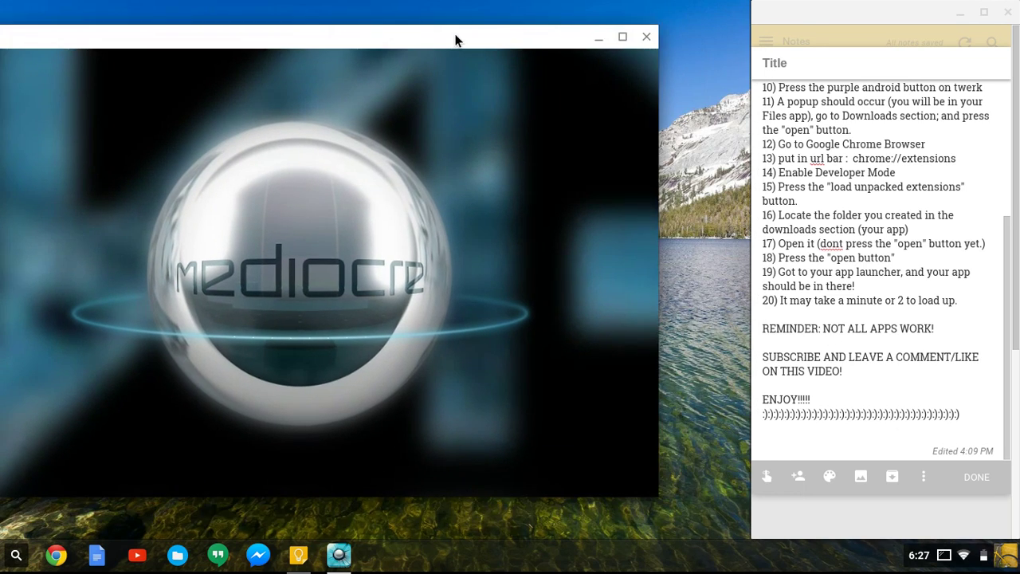
Step: Drag the Smash Hit window left and right into place and bring it to the front
{"action": "left_click_drag", "start_coordinate": [538, 39], "coordinate": [505, 45]}
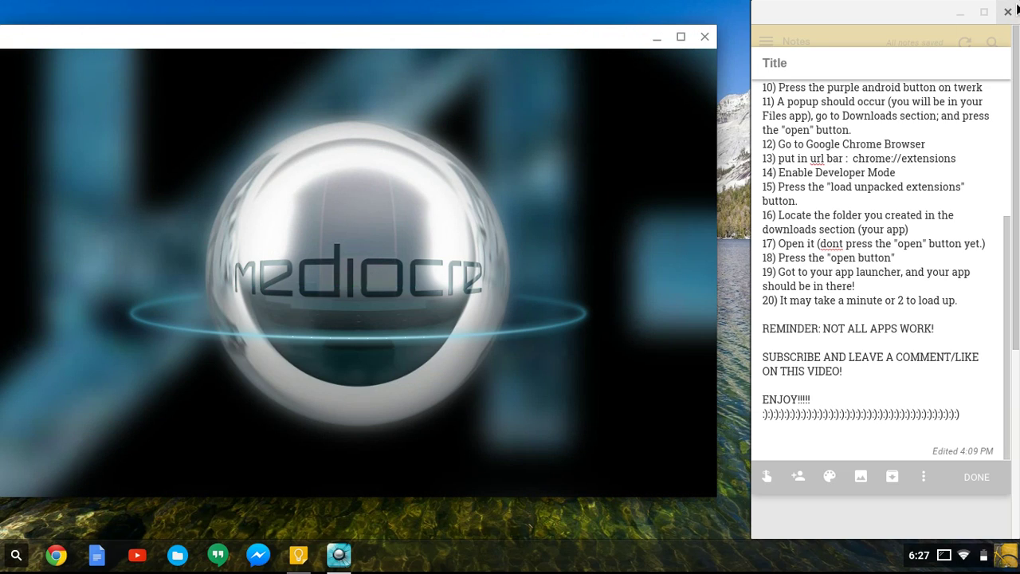
{"action": "left_click_drag", "start_coordinate": [490, 37], "coordinate": [604, 41]}
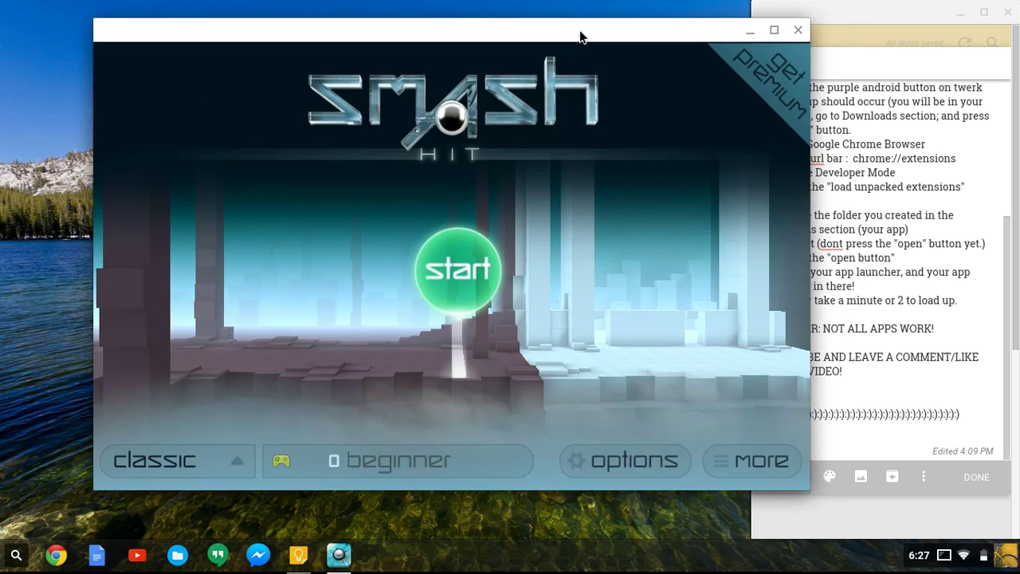
{"action": "left_click_drag", "start_coordinate": [580, 34], "coordinate": [612, 39]}
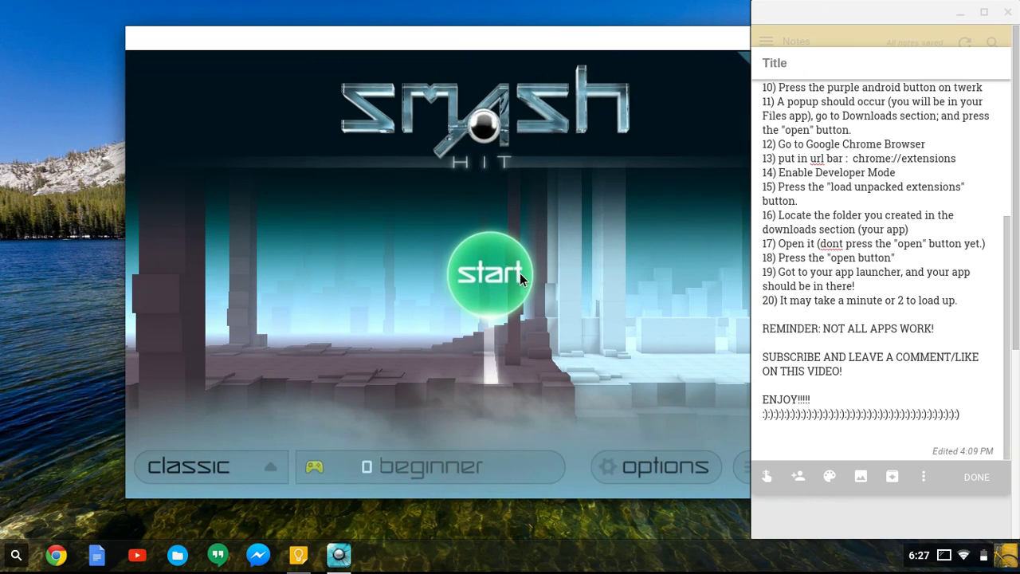
{"action": "mouse_move", "coordinate": [532, 49]}
{"action": "left_mouse_down"}
{"action": "mouse_move", "coordinate": [529, 34]}
{"action": "mouse_move", "coordinate": [547, 30]}
{"action": "left_mouse_up"}
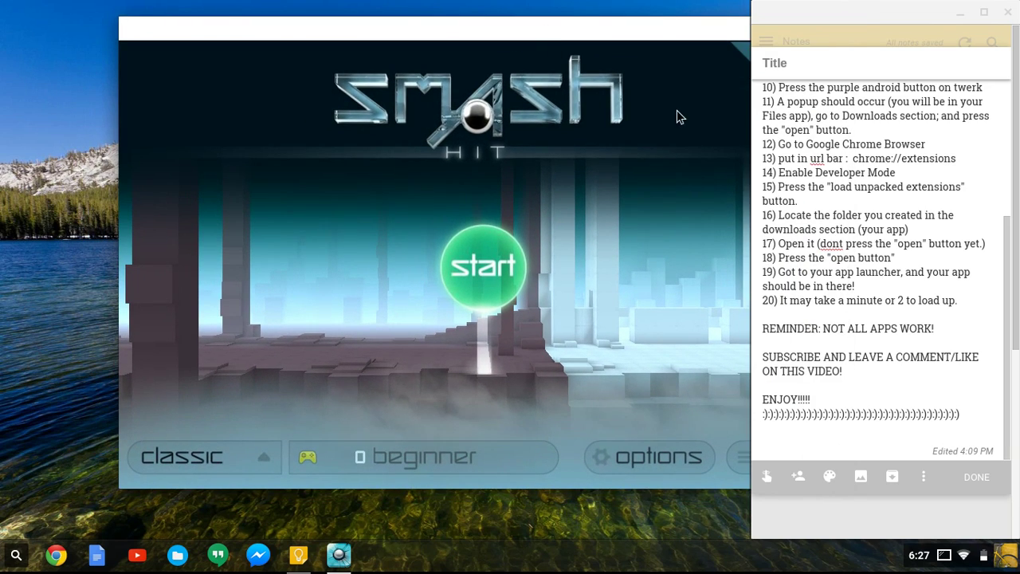
Step: Close the notes window, start a new game and lower the system volume
{"action": "left_click", "coordinate": [1008, 12]}
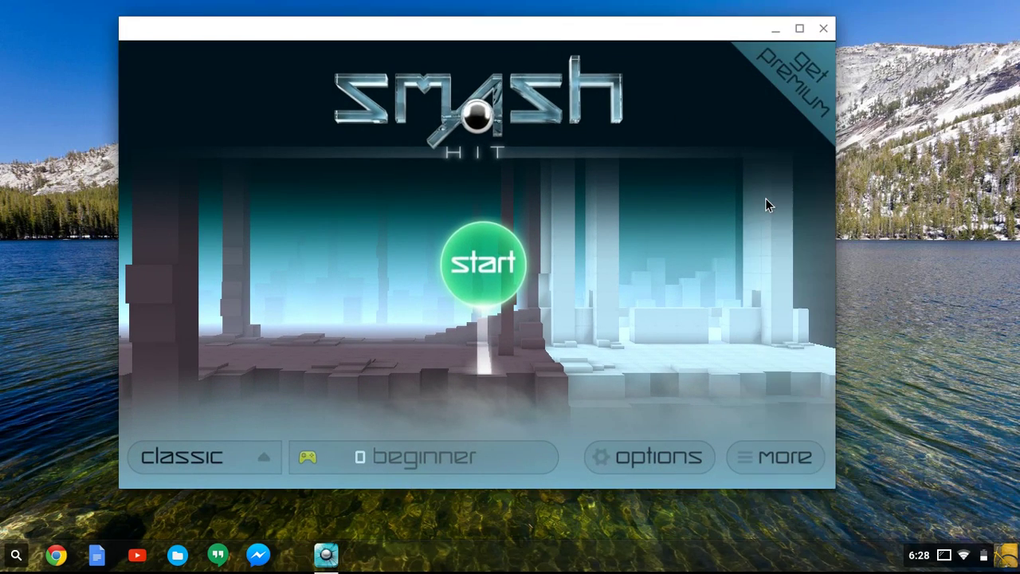
{"action": "left_click", "coordinate": [484, 272]}
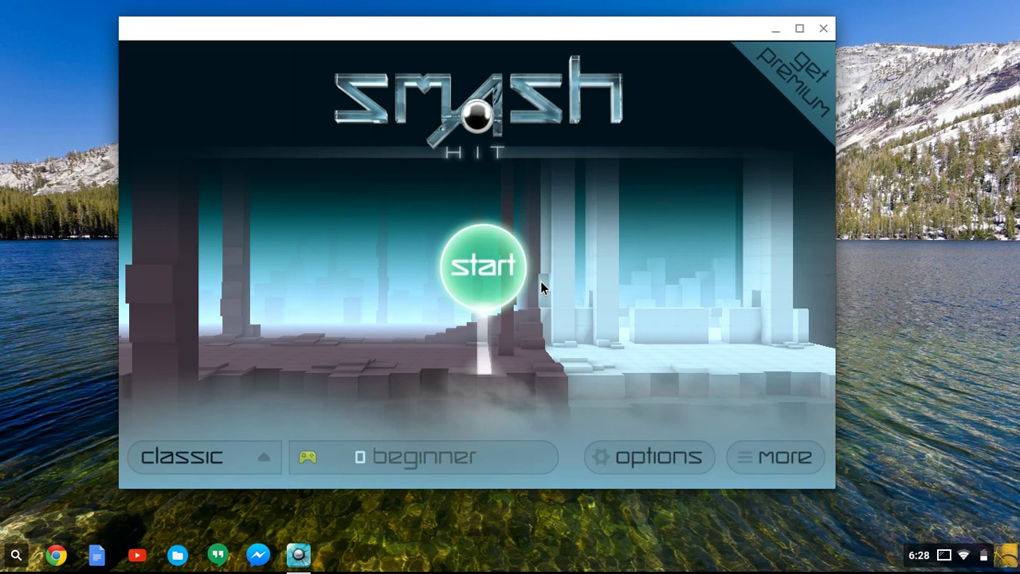
{"action": "key", "text": "XF86AudioLowerVolume"}
{"action": "key", "text": "XF86AudioLowerVolume"}
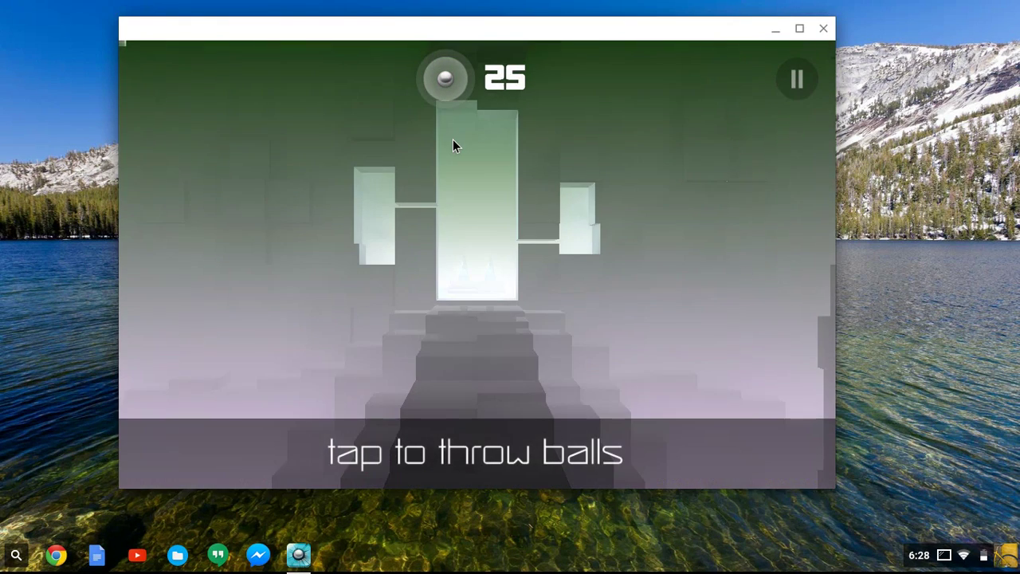
Step: Throw balls at the crystals and obstacles, then pause and close Smash Hit
{"action": "left_click", "coordinate": [452, 142]}
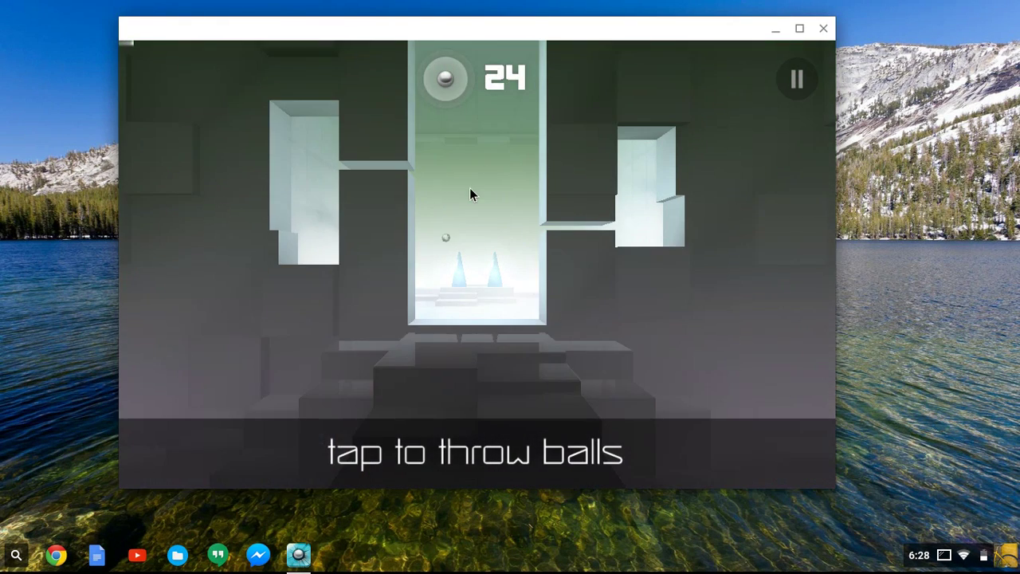
{"action": "left_click", "coordinate": [453, 228]}
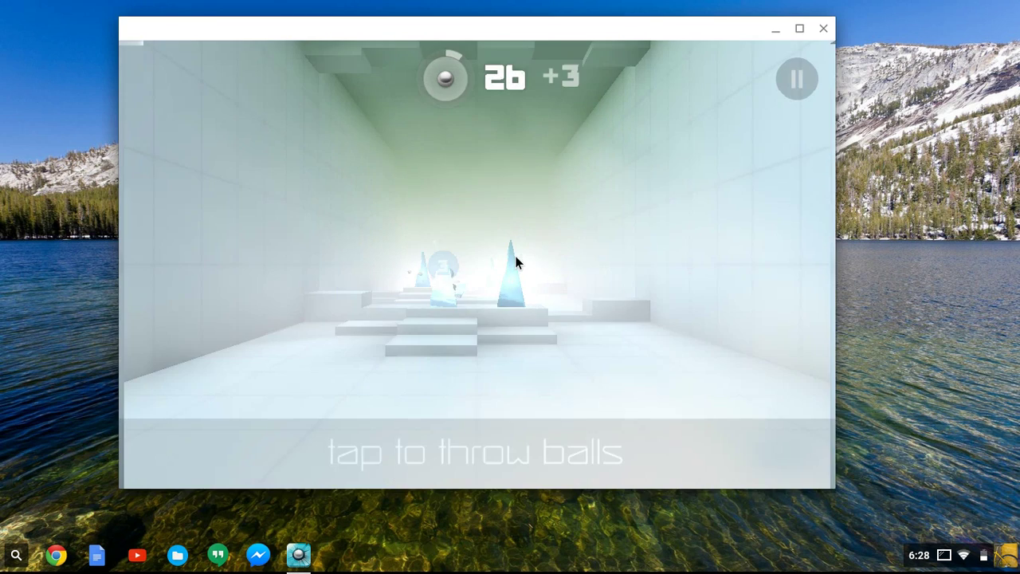
{"action": "left_click", "coordinate": [517, 263]}
{"action": "left_click", "coordinate": [381, 246]}
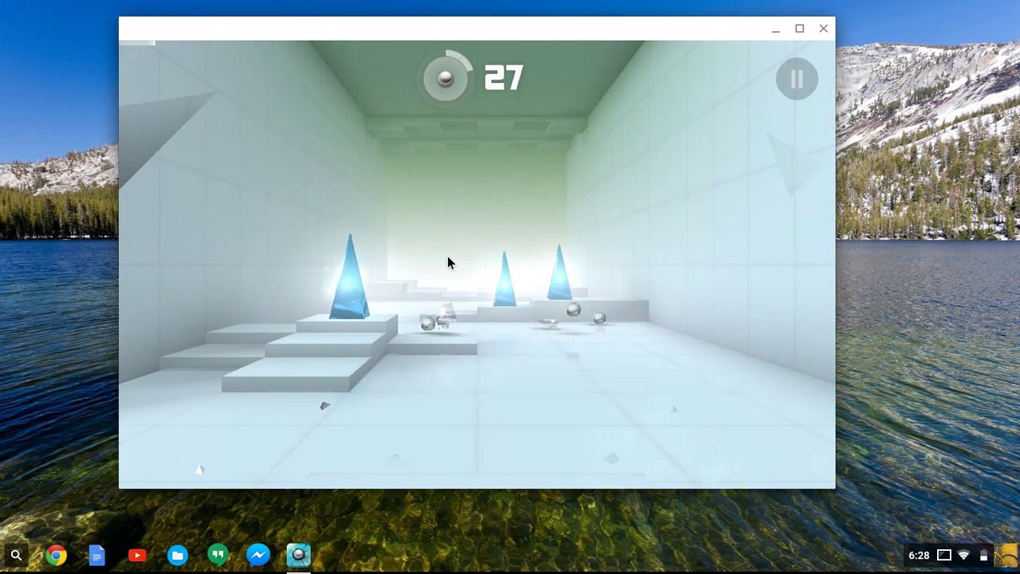
{"action": "left_click", "coordinate": [574, 271]}
{"action": "left_click", "coordinate": [617, 270]}
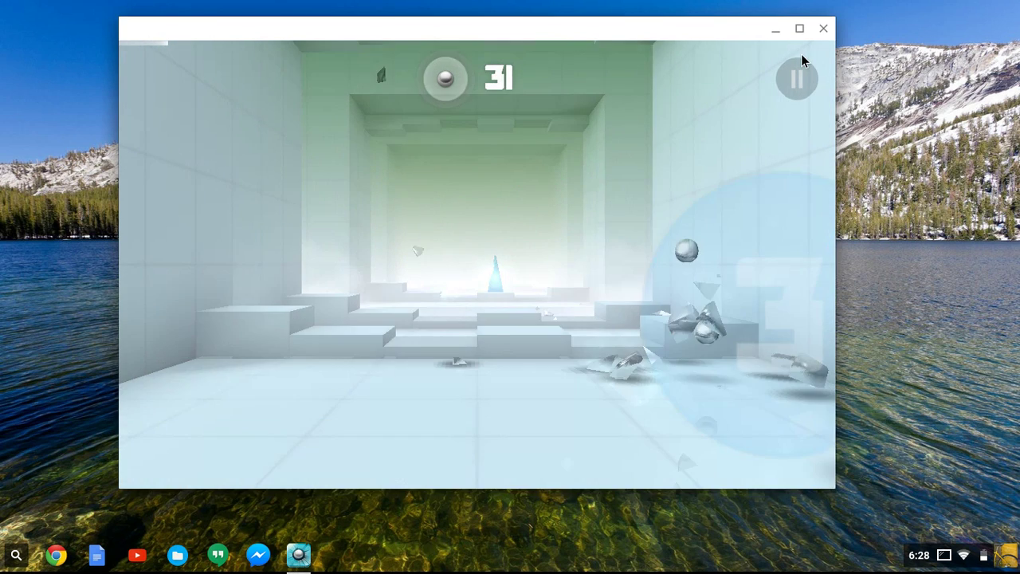
{"action": "left_click", "coordinate": [797, 78]}
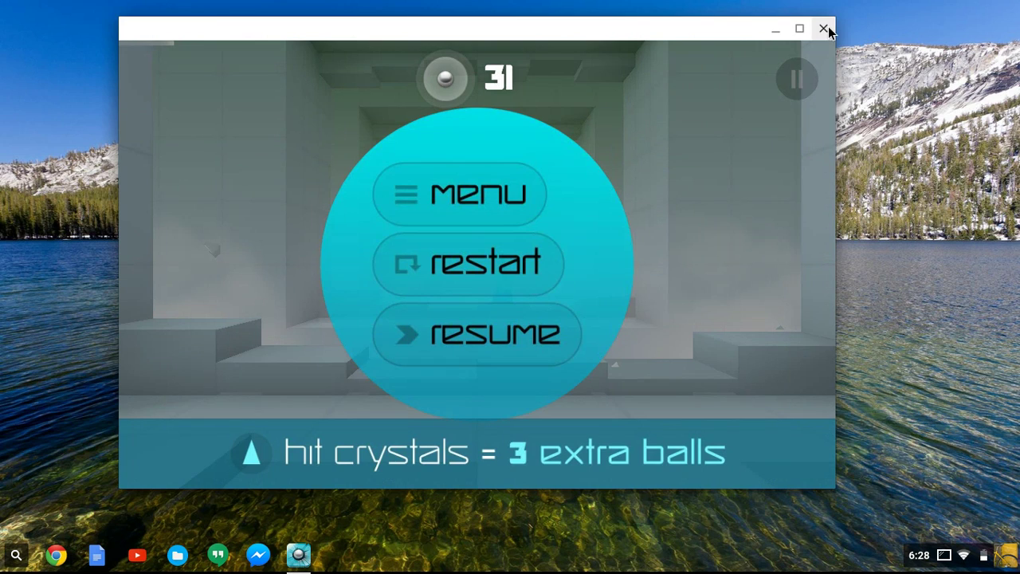
{"action": "left_click", "coordinate": [825, 28]}
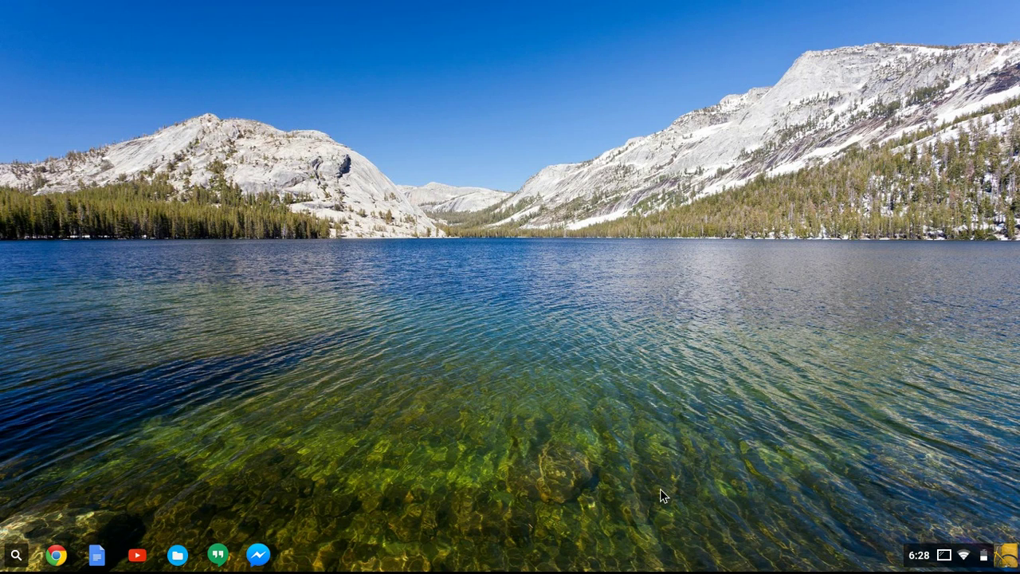